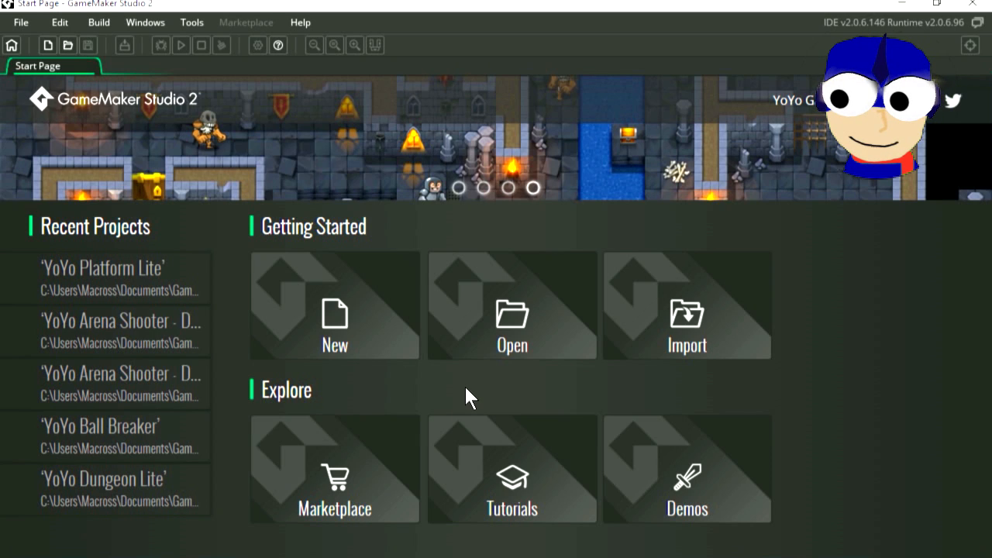
Create a new Drag and Drop project named Sparckman.
left_click(338, 322)
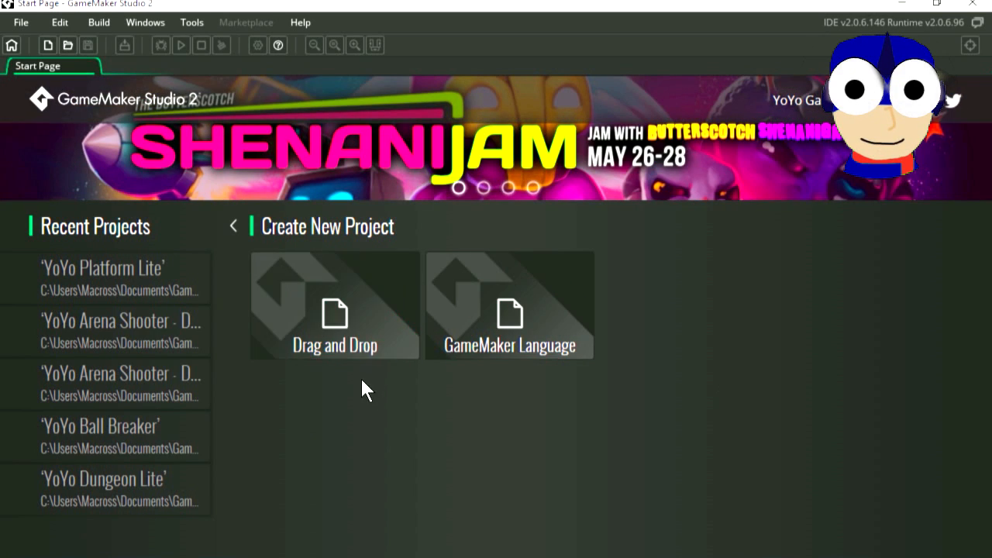
left_click(349, 331)
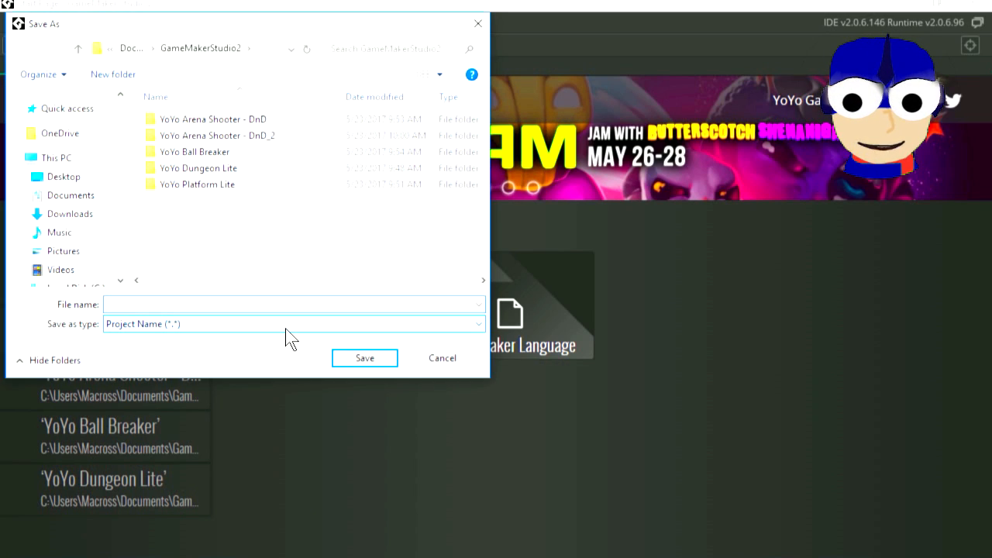
type("Sparckman")
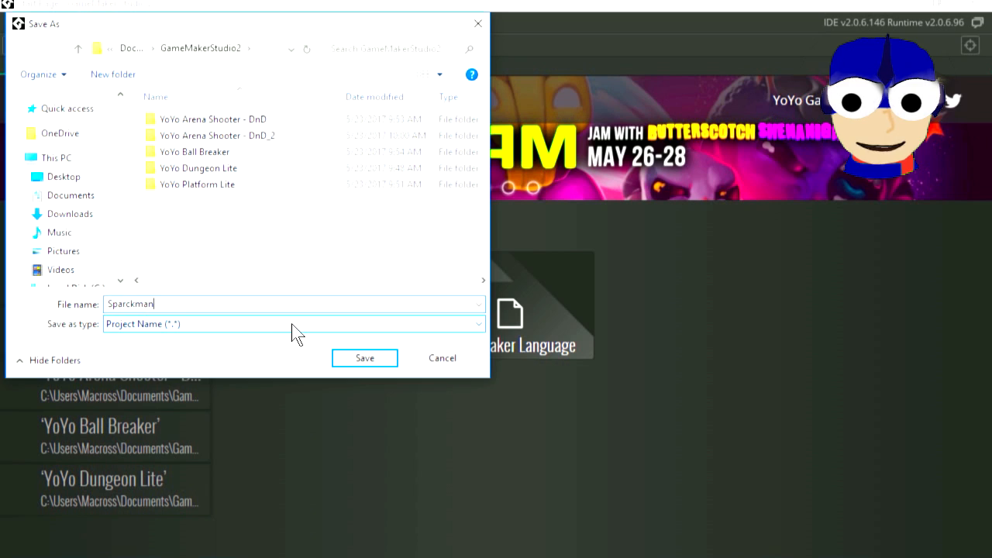
left_click(383, 361)
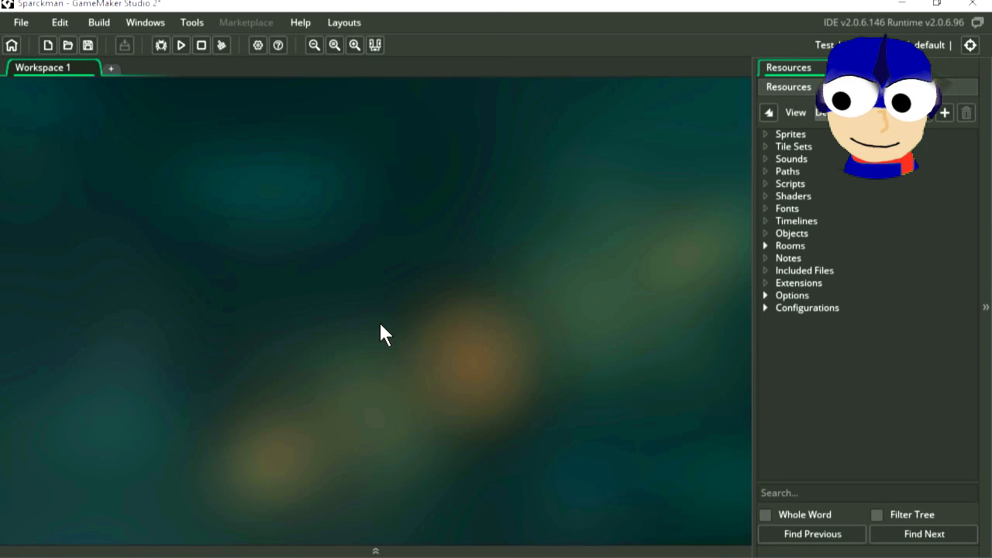
Create a 64 x 64 sprite and draw a black outline of a round character with two big eyes, pupils and two feet.
right_click(766, 133)
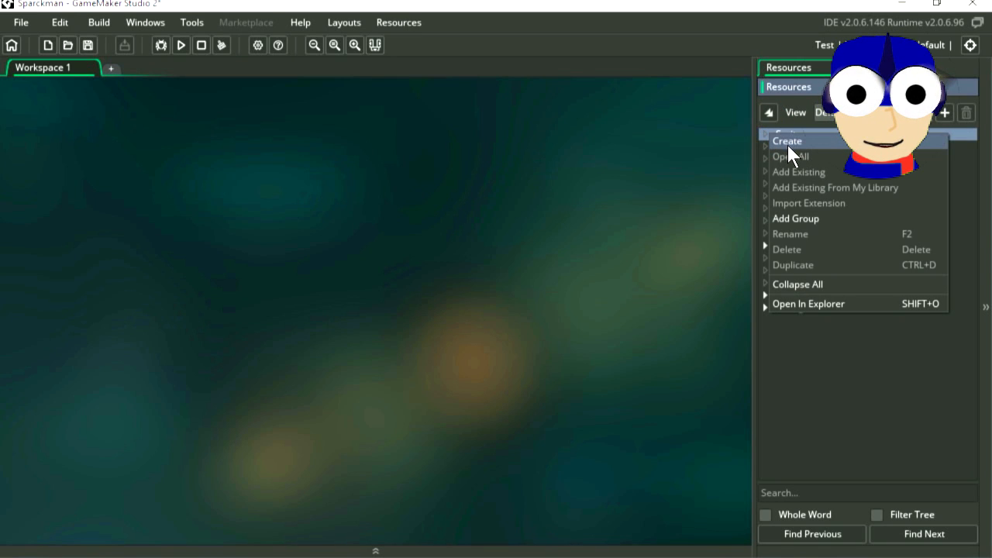
left_click(789, 142)
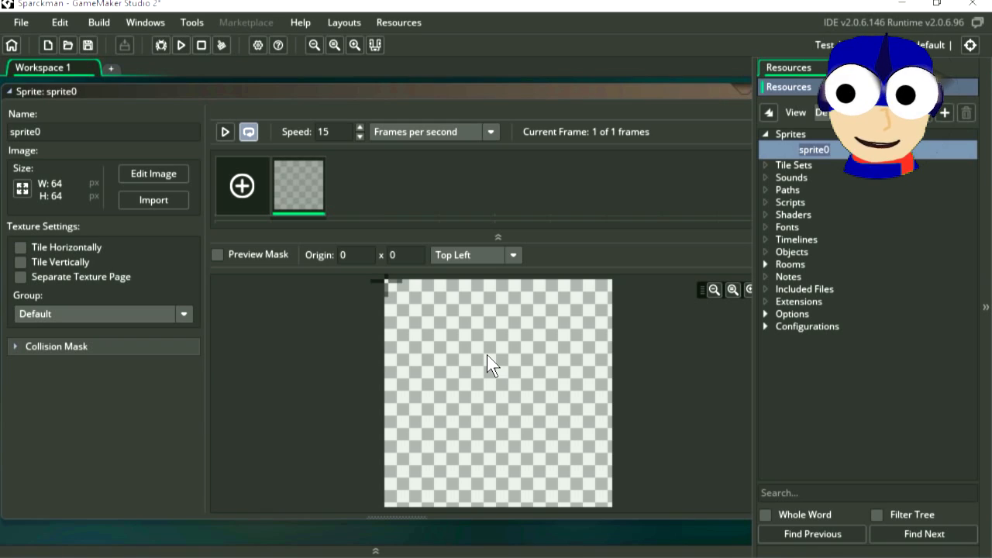
left_click(164, 174)
mouse_move(159, 457)
left_mouse_down()
mouse_move(117, 276)
mouse_move(411, 414)
mouse_move(161, 500)
mouse_move(390, 469)
left_mouse_up()
mouse_move(212, 249)
left_mouse_down()
mouse_move(251, 241)
mouse_move(209, 246)
left_mouse_up()
mouse_move(276, 249)
left_mouse_down()
mouse_move(354, 242)
mouse_move(299, 368)
left_mouse_up()
left_click_drag(264, 308, 277, 338)
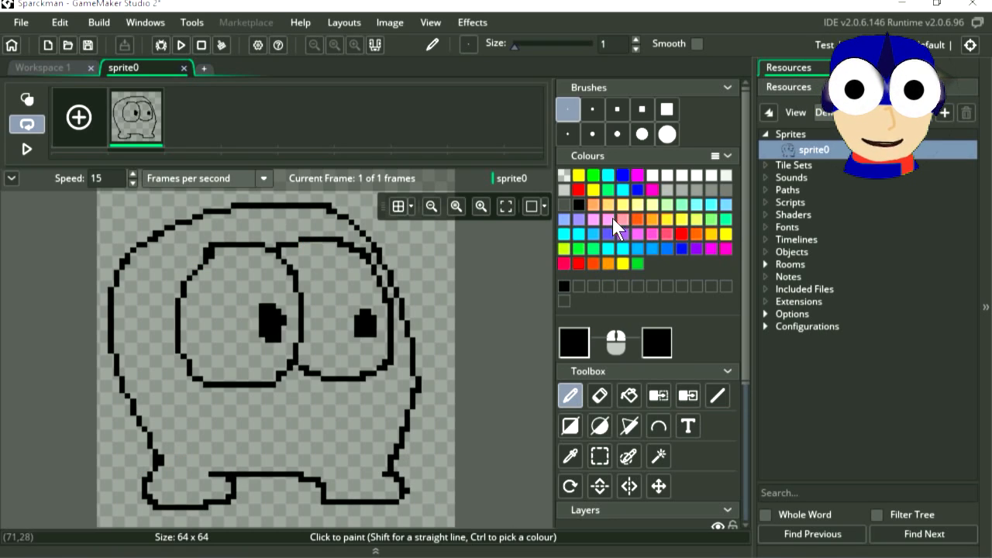
Fill the character's body pink, including the small gap beside its eye, and its eyes white, and close the image editor.
left_click(609, 218)
left_click(629, 396)
left_click(343, 400)
left_click(652, 175)
left_click(344, 284)
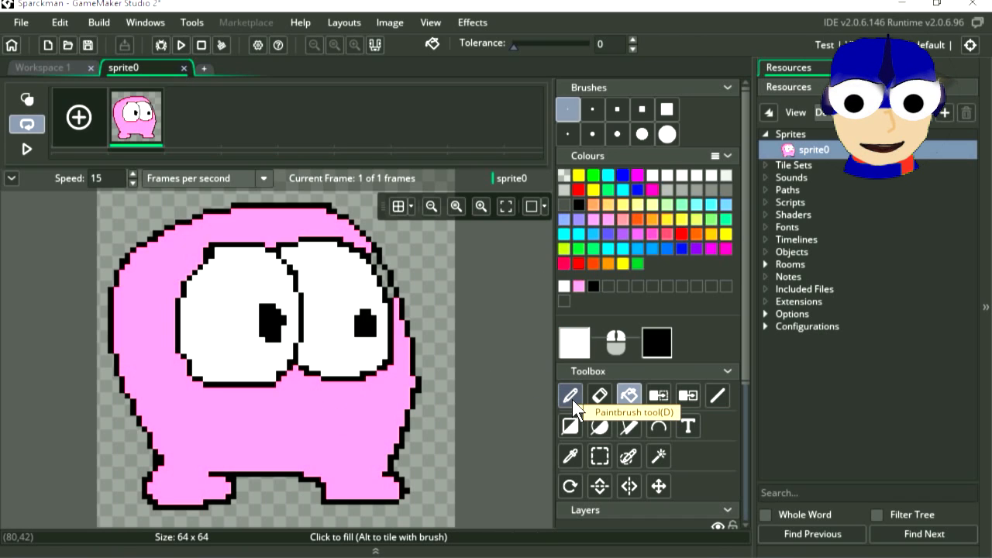
left_click(374, 259)
left_click(609, 219)
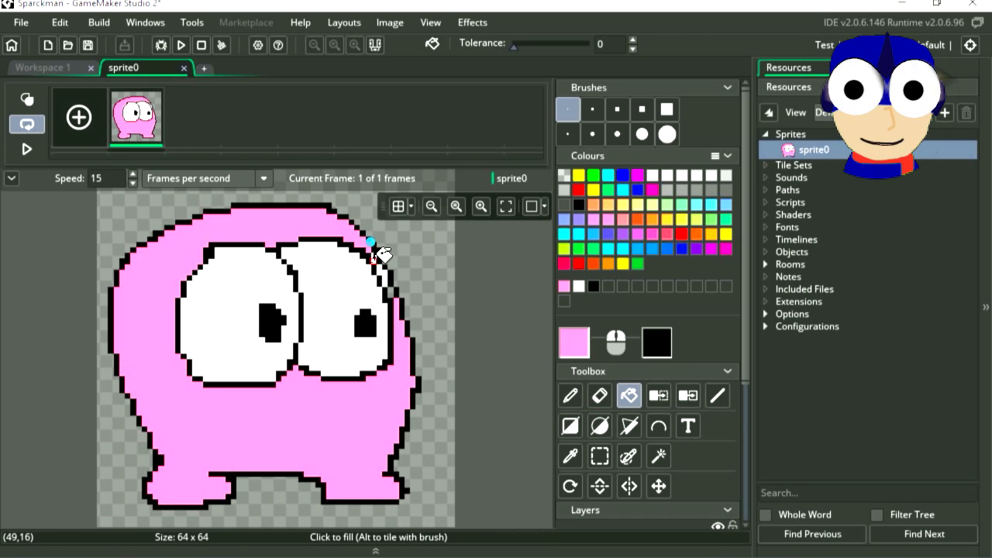
left_click(374, 259)
left_click(184, 69)
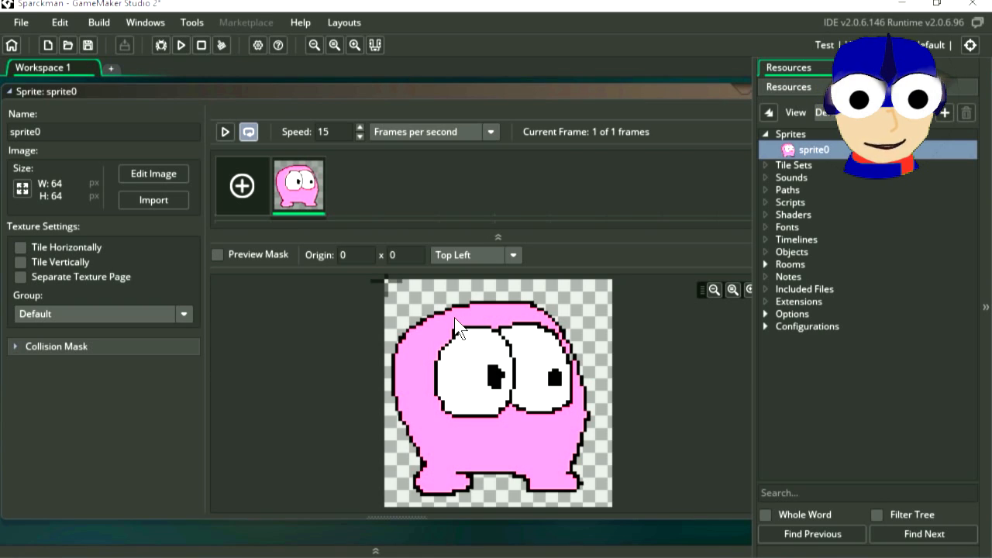
Open room0 and set its width to 640 and height to 480.
left_click(766, 264)
double_click(804, 279)
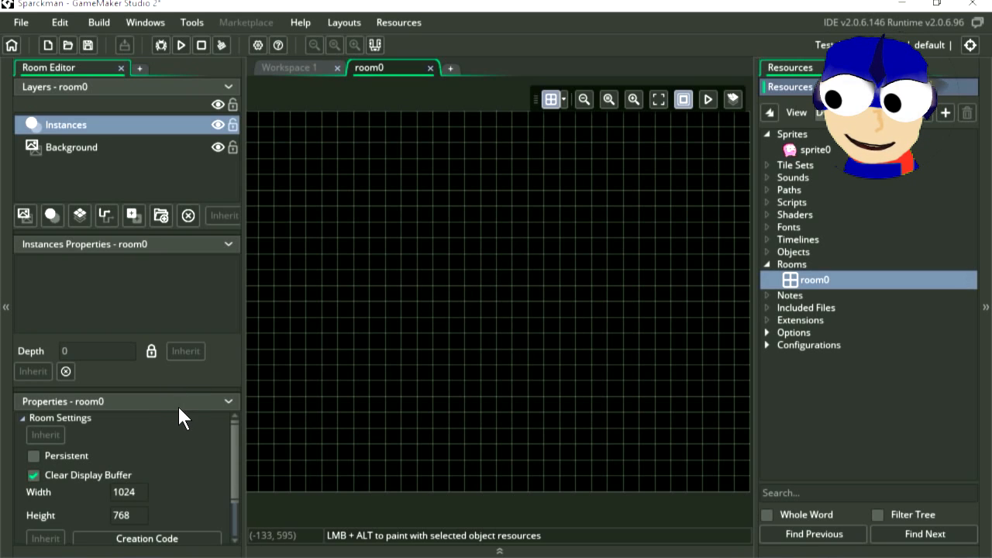
left_click(134, 408)
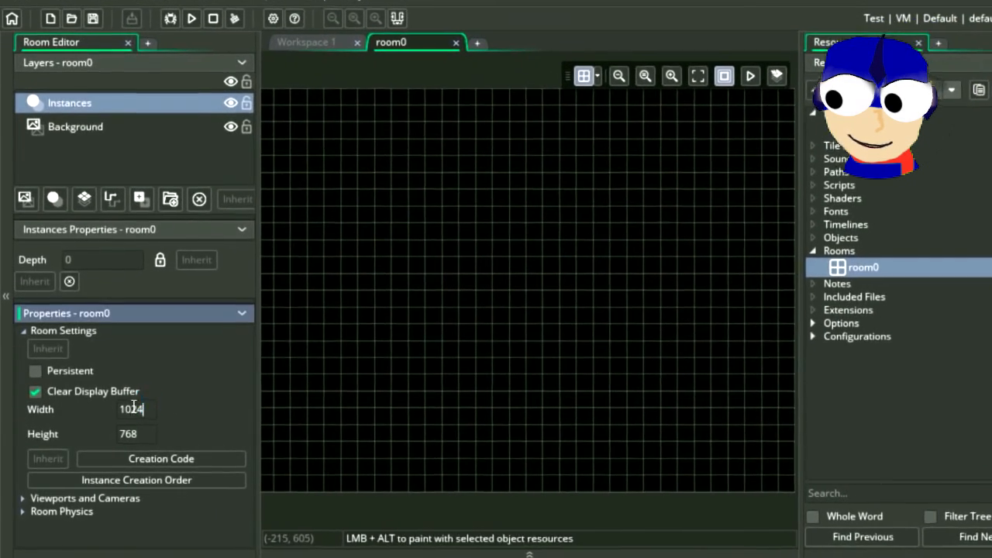
double_click(133, 408)
type("640")
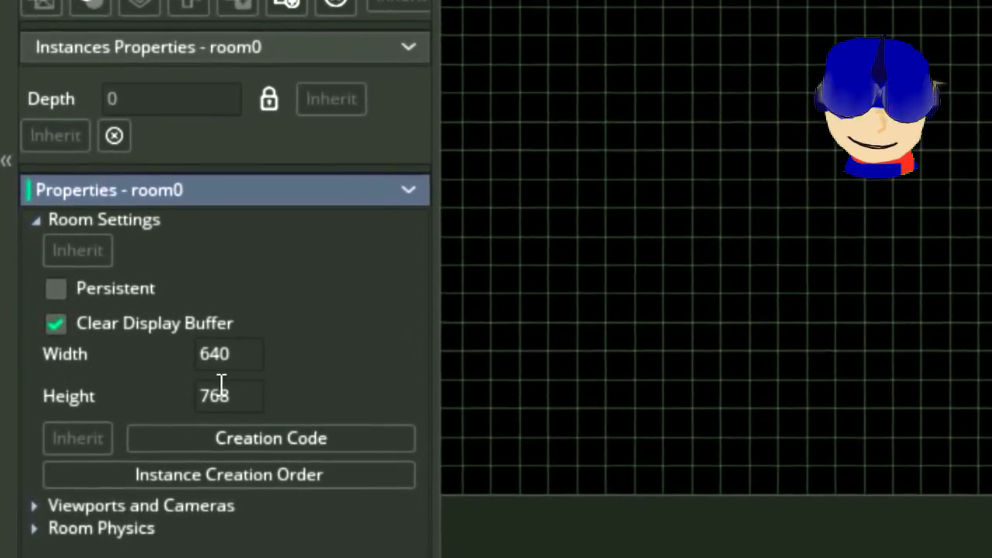
double_click(221, 388)
type("480")
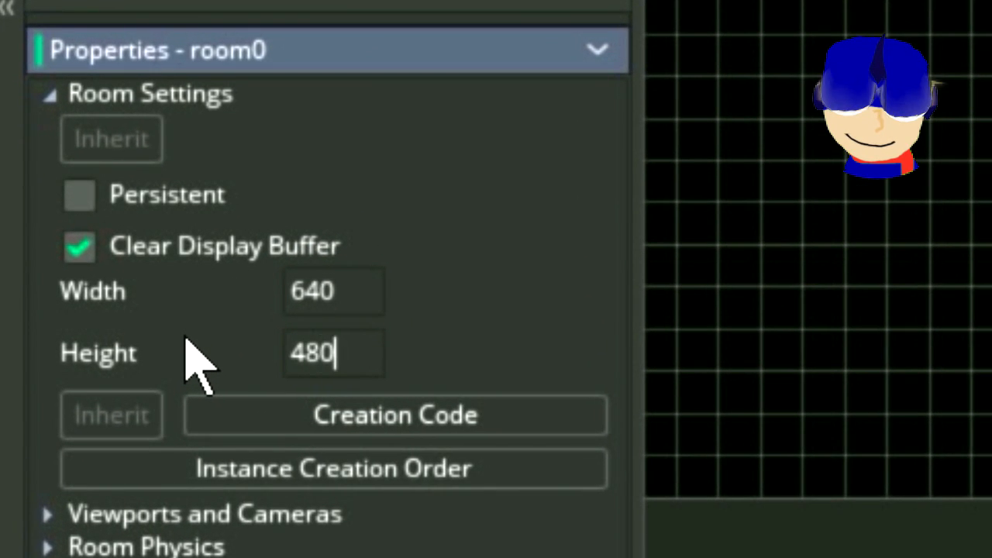
left_click(334, 283)
middle_click_drag(383, 227, 442, 295)
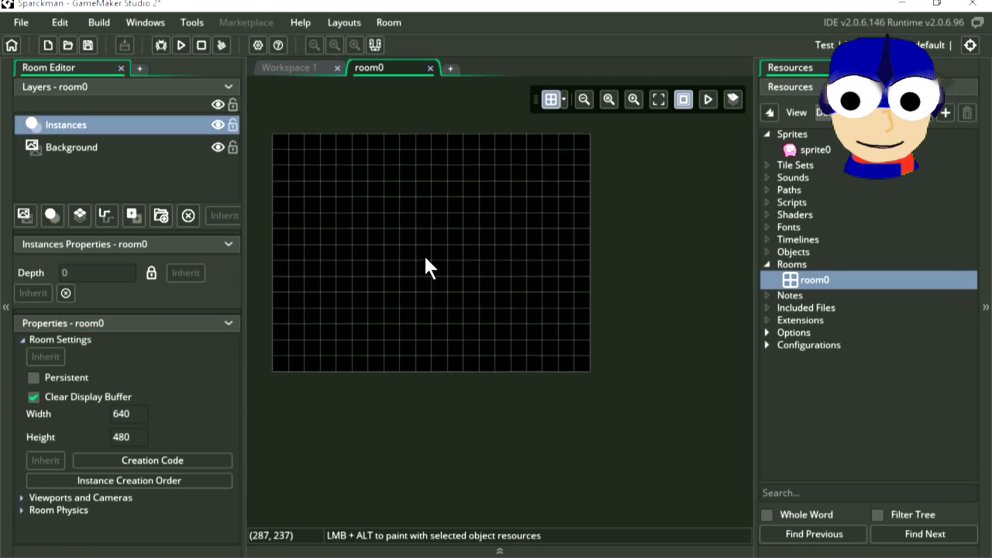
left_click(633, 99)
middle_click_drag(520, 259, 532, 272)
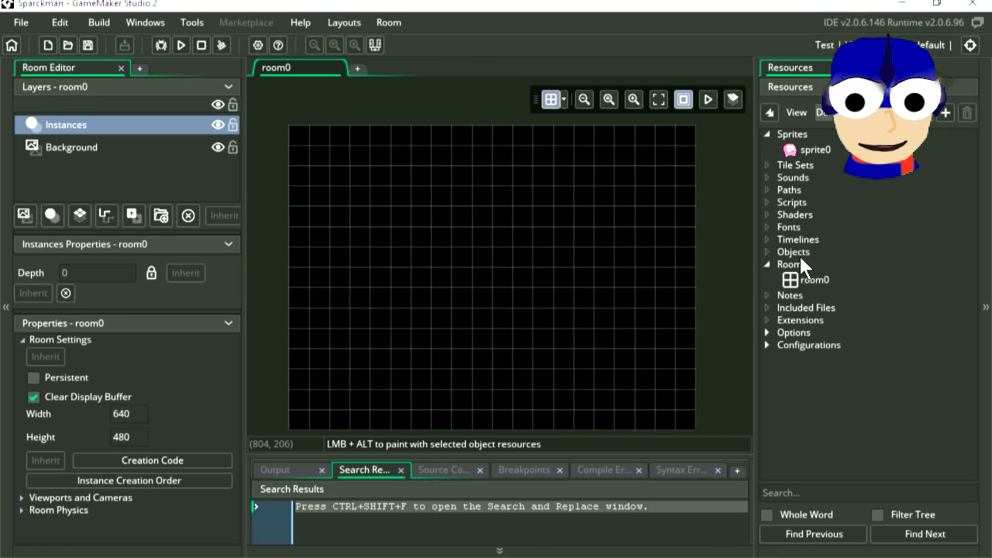
Create a new object and assign sprite0 to it.
right_click(800, 253)
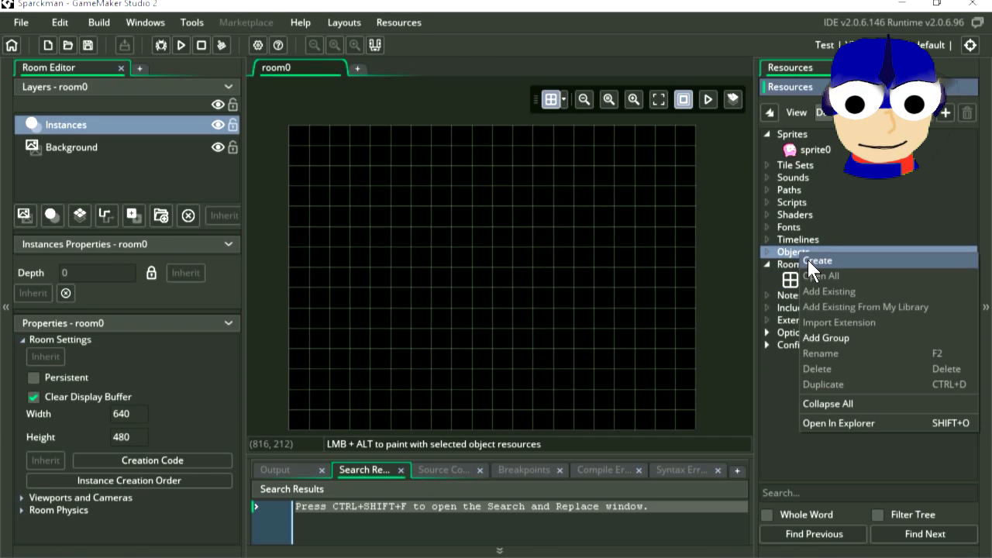
left_click(808, 260)
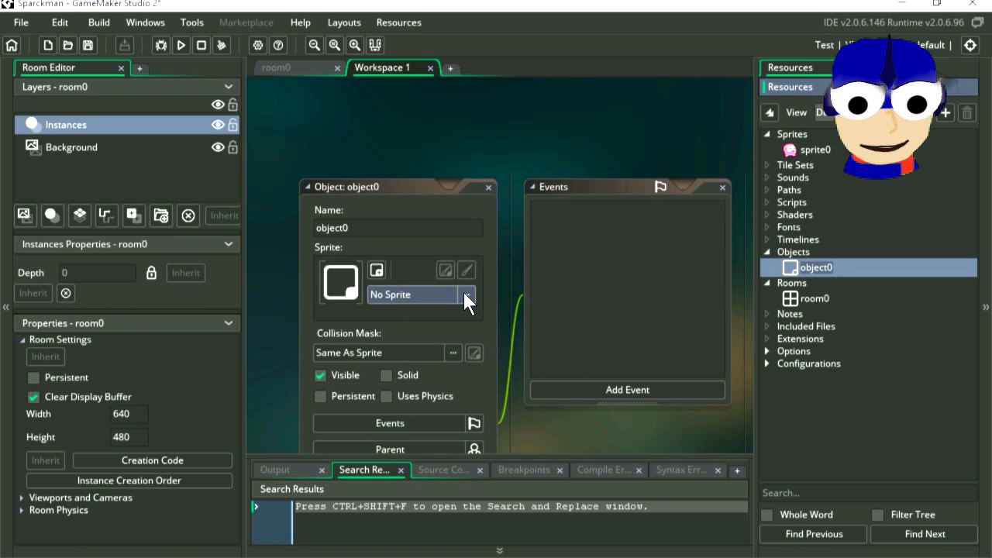
left_click(466, 294)
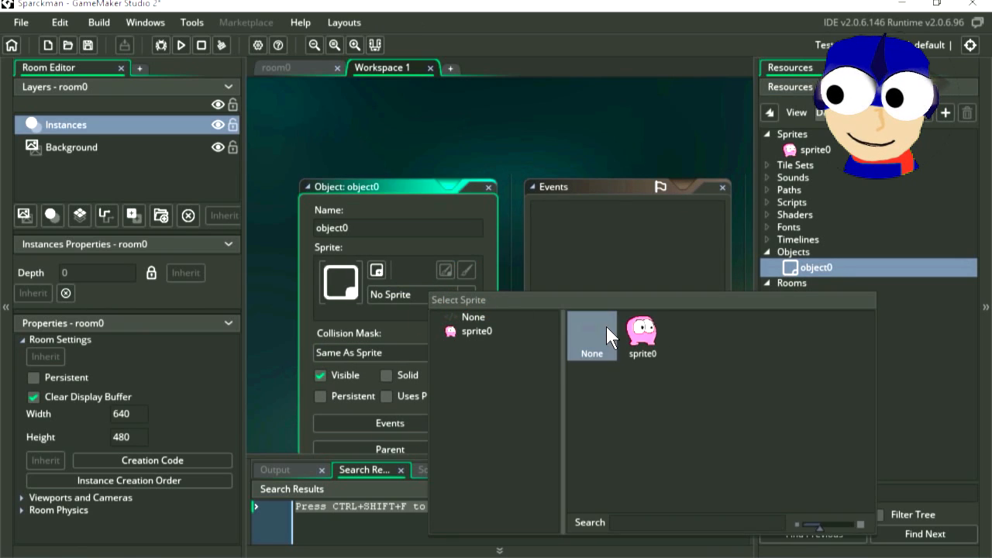
left_click(647, 333)
Place an instance of object0 in room0, slightly left of the room's centre.
left_click(287, 69)
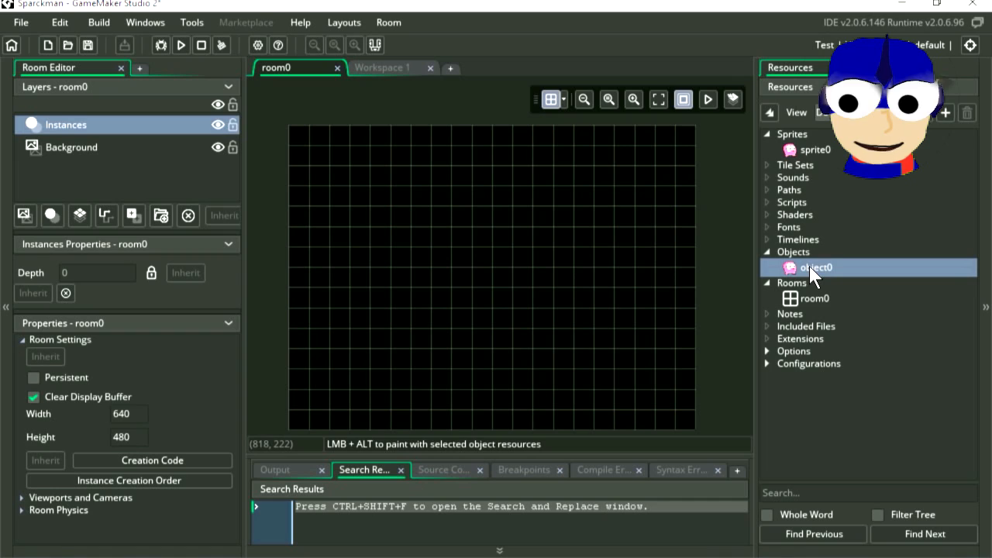
left_click_drag(806, 268, 432, 251)
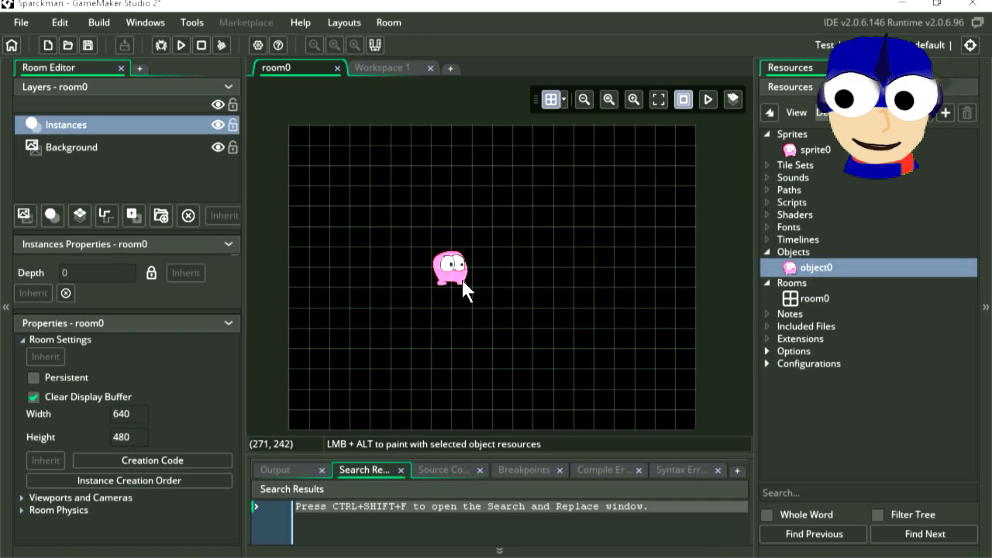
left_click(525, 300)
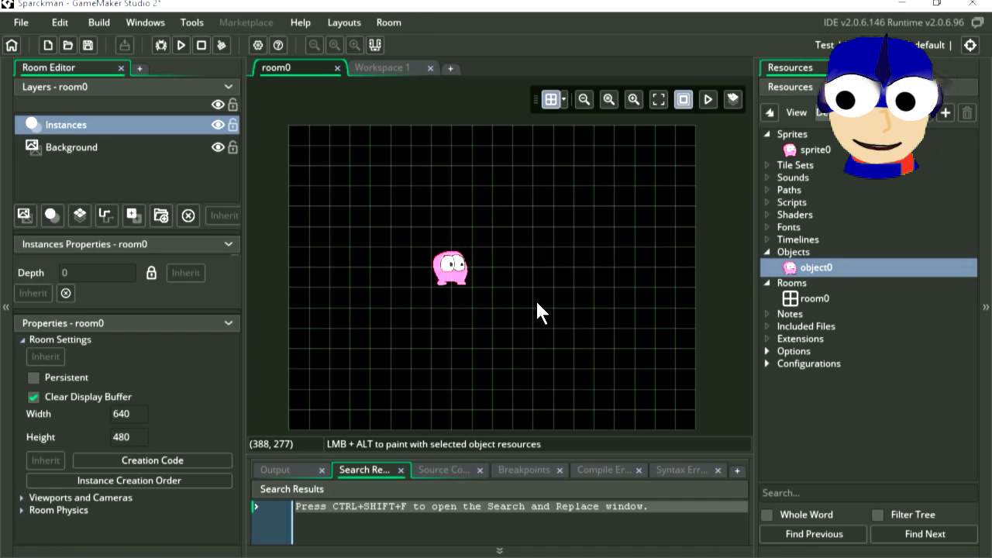
Set the Background layer of room0 to the pale pink colour CCB7C6 with an alpha of 191.
left_click(96, 151)
left_click_drag(195, 311, 193, 398)
left_click(191, 318)
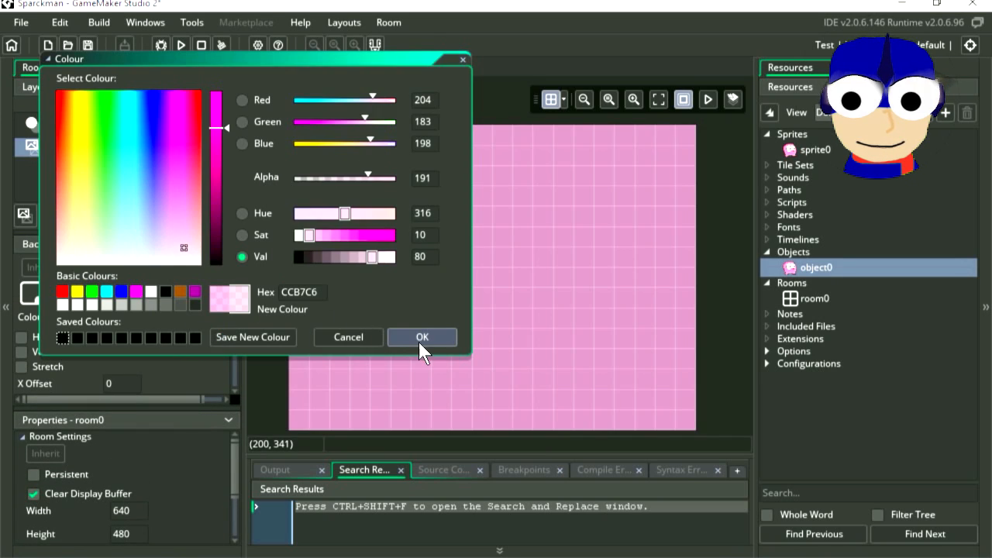
left_click(425, 335)
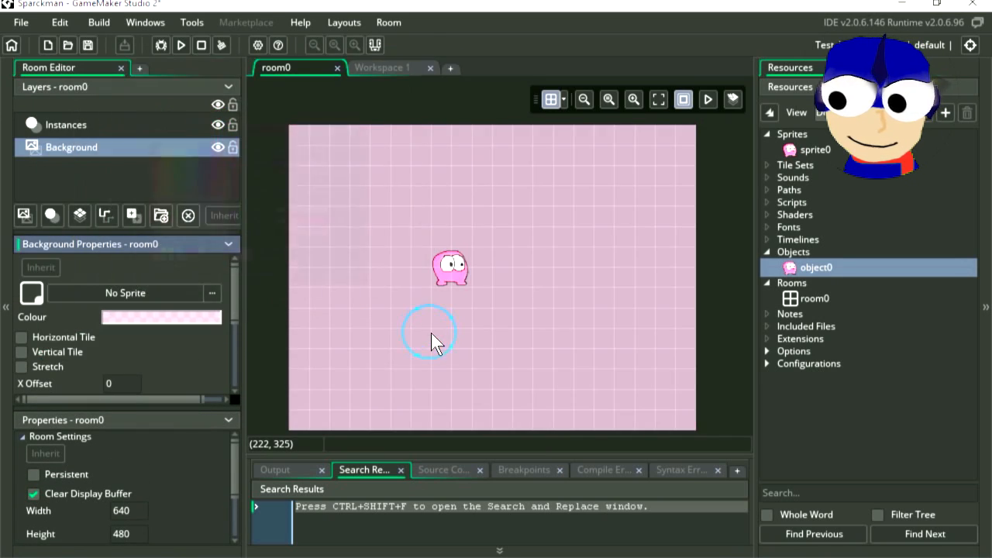
middle_click_drag(466, 344, 457, 335)
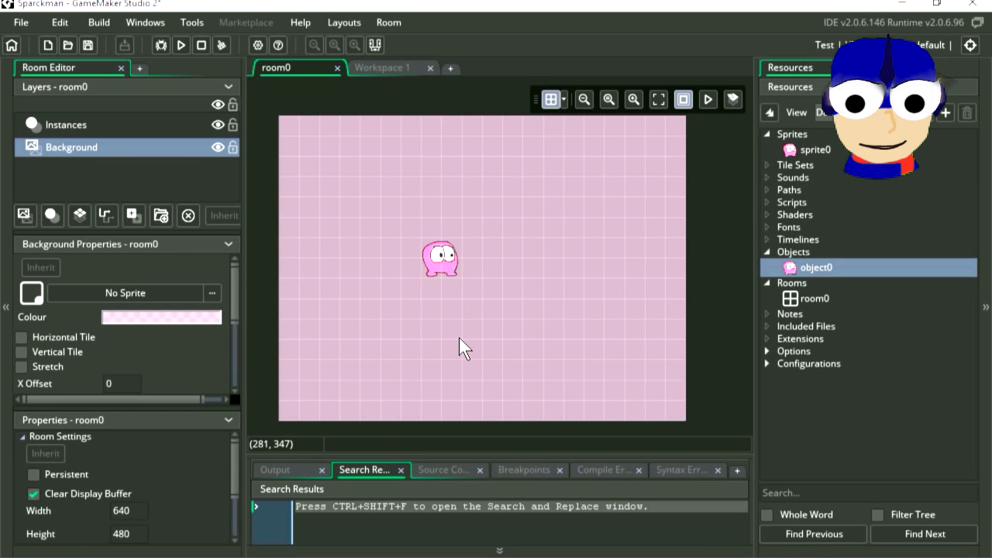
Run the game to check the room with its character and background, and close the game window.
left_click(183, 44)
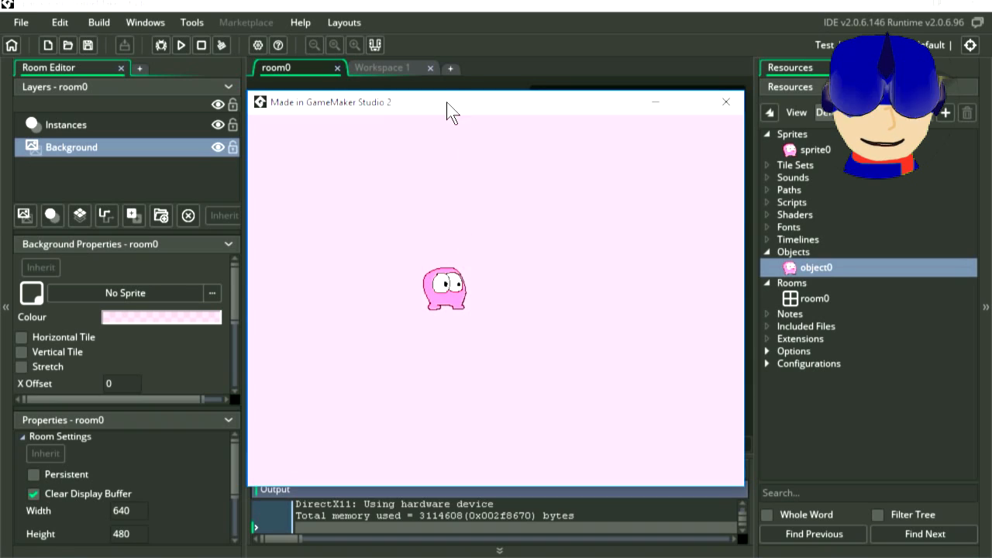
left_click_drag(449, 110, 393, 50)
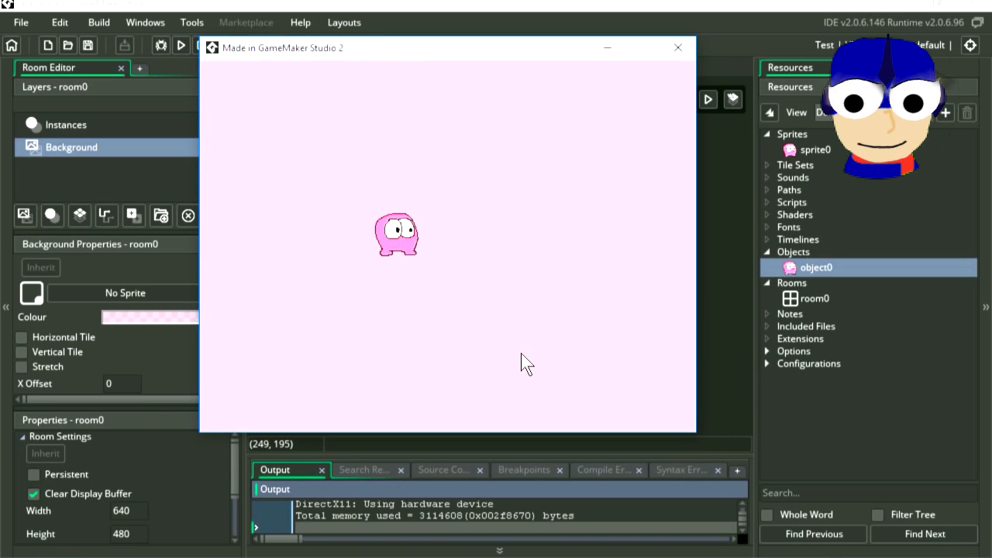
key("Escape")
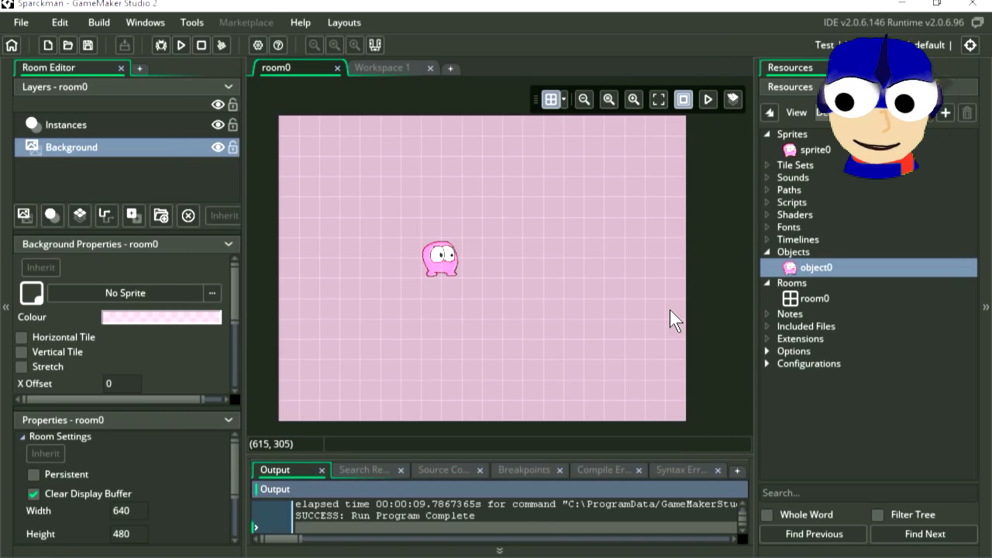
Add a Key Down - Right event to object0.
double_click(814, 268)
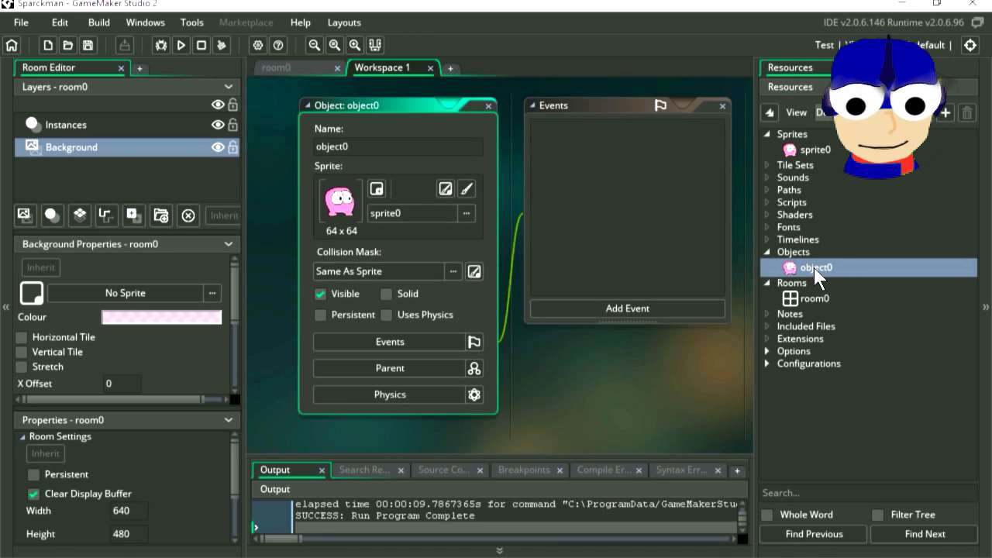
left_click(639, 311)
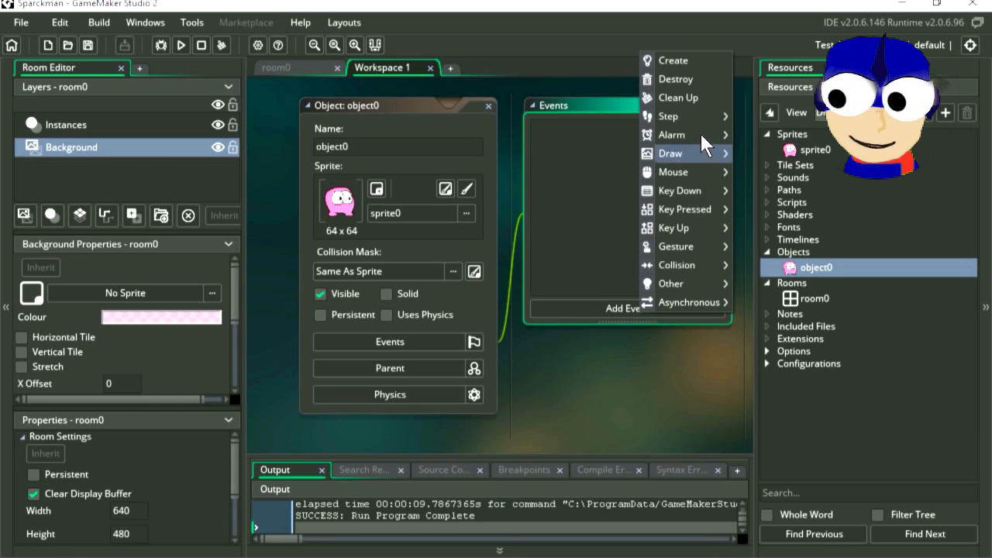
mouse_move(696, 193)
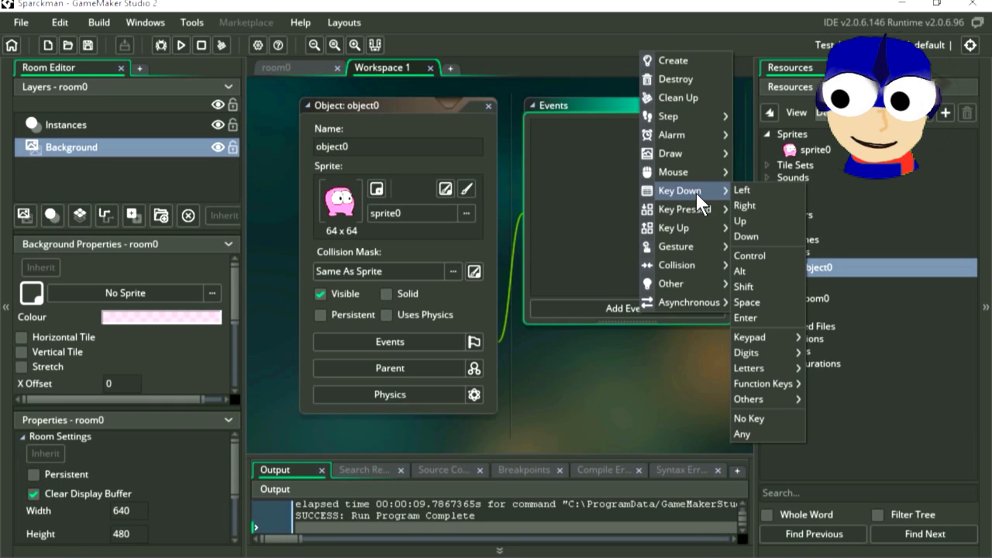
left_click(746, 205)
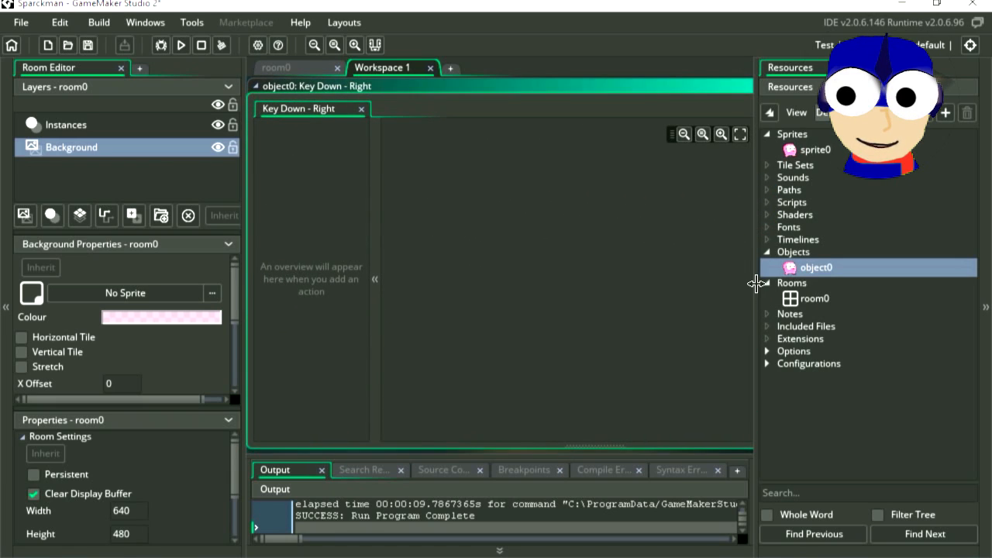
Add a Jump To Point action to the Key Down - Right event with X 5 and both axes relative.
scroll(856, 318, "down", 4)
scroll(856, 362, "down", 3)
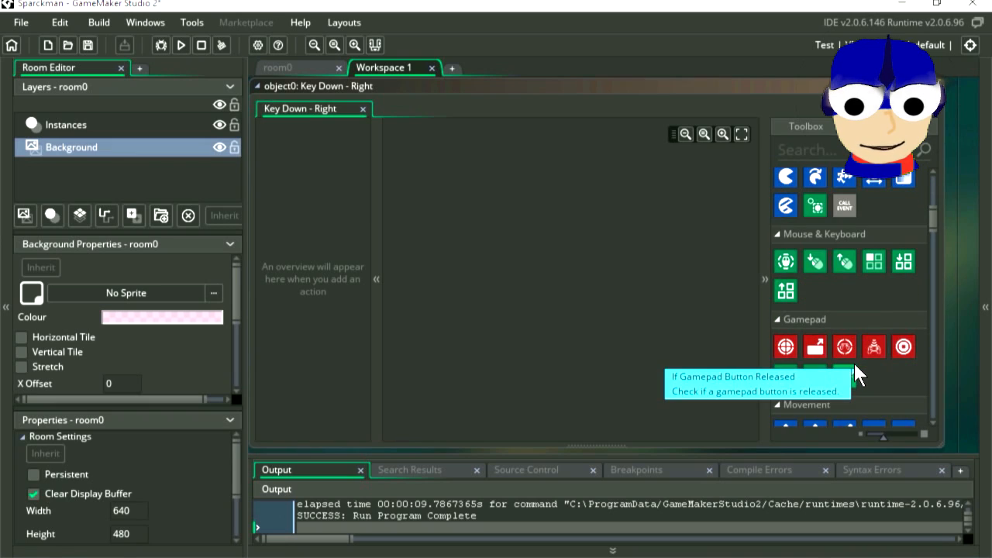
scroll(854, 364, "down", 3)
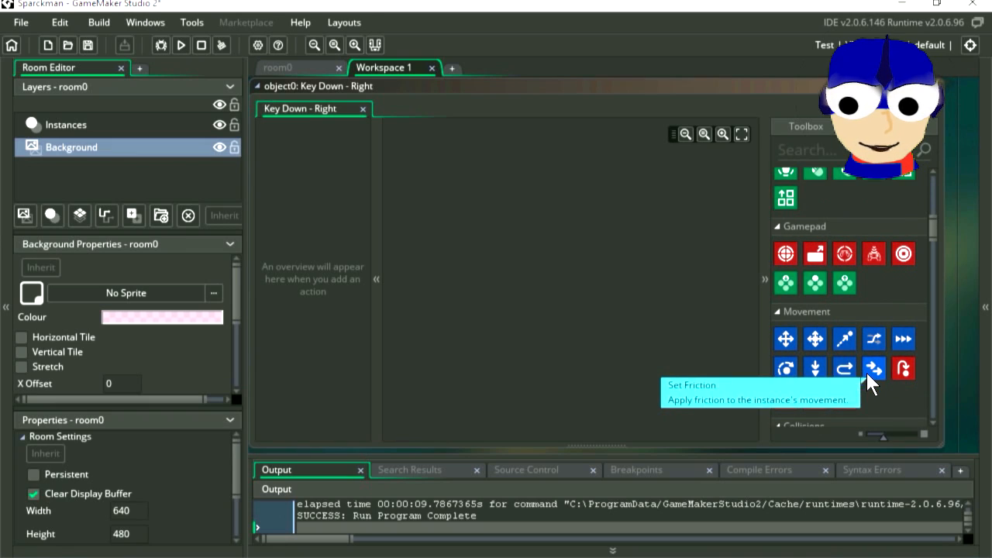
scroll(868, 370, "down", 1)
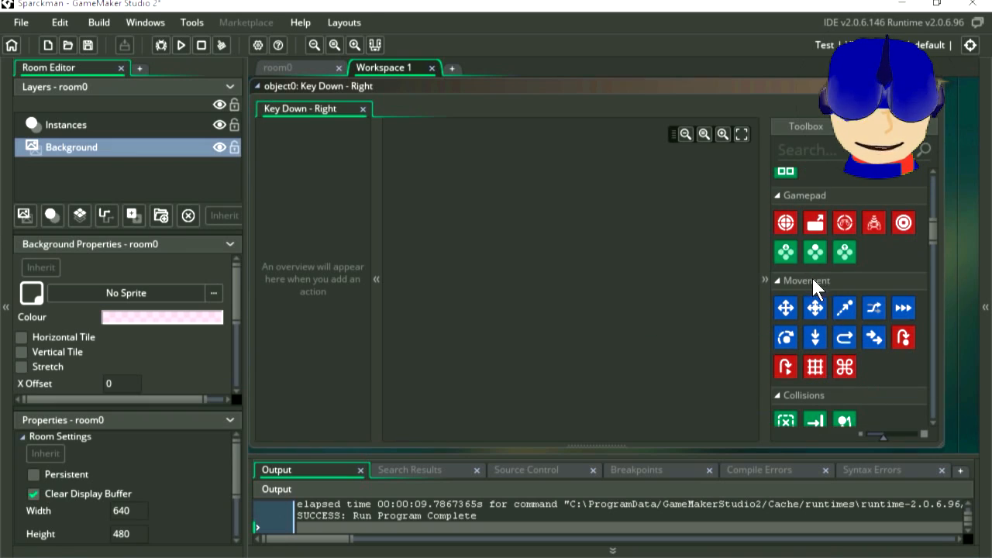
left_click_drag(907, 337, 508, 269)
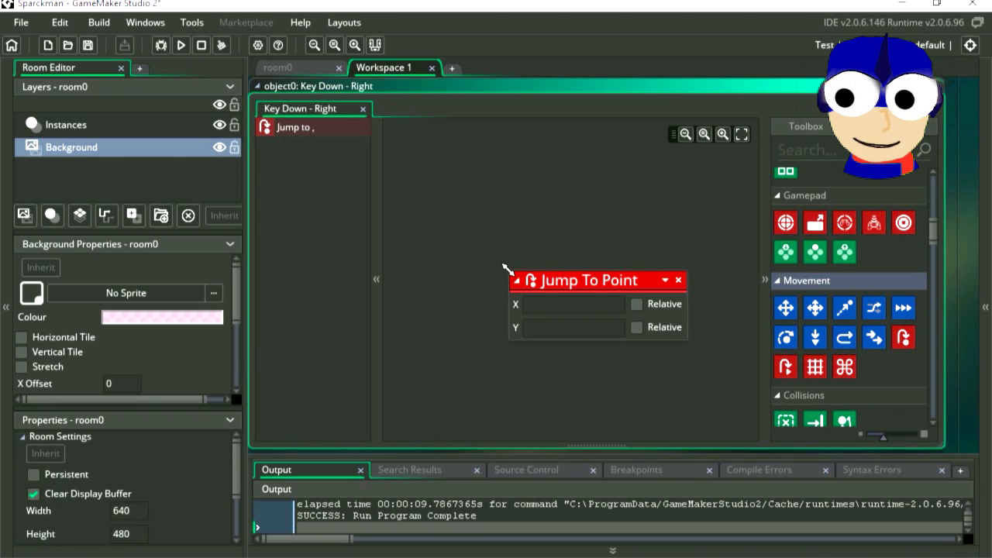
left_click(542, 305)
type("5")
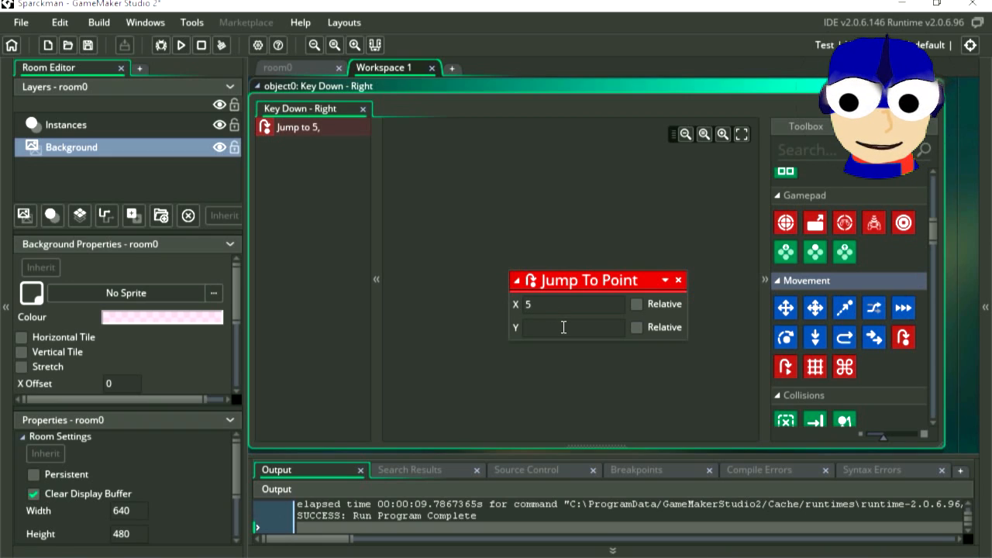
left_click(636, 304)
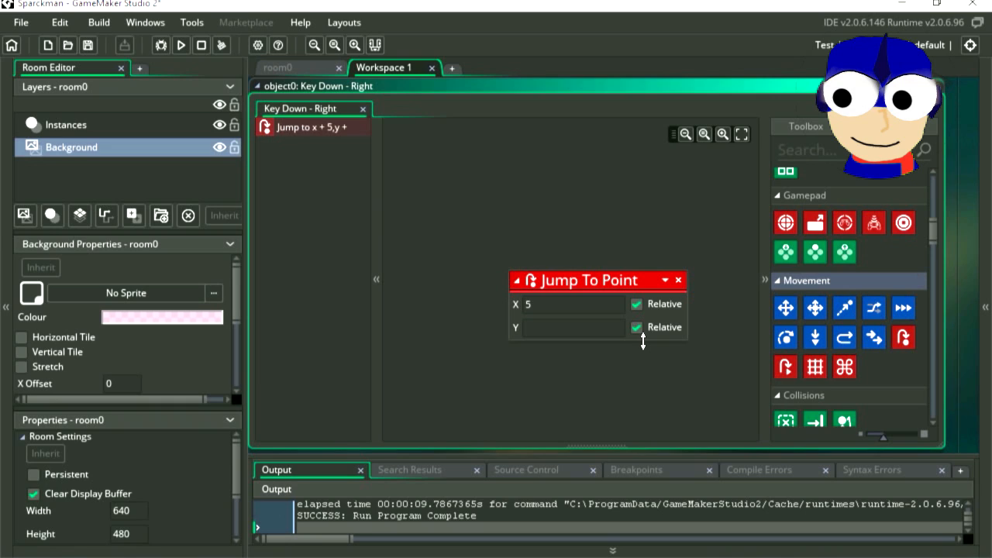
Run the game to test moving the character right, and close the game window.
left_click(182, 46)
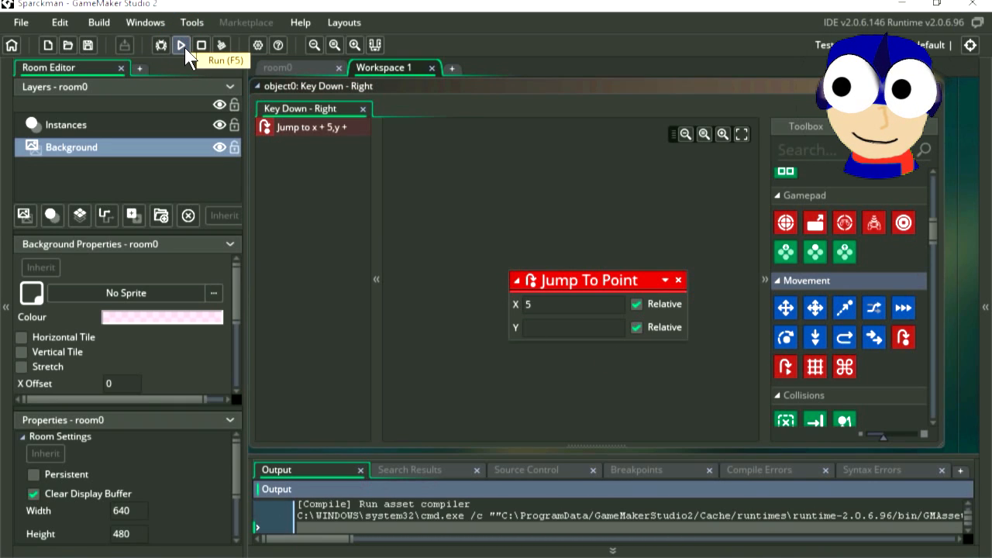
key("Right")
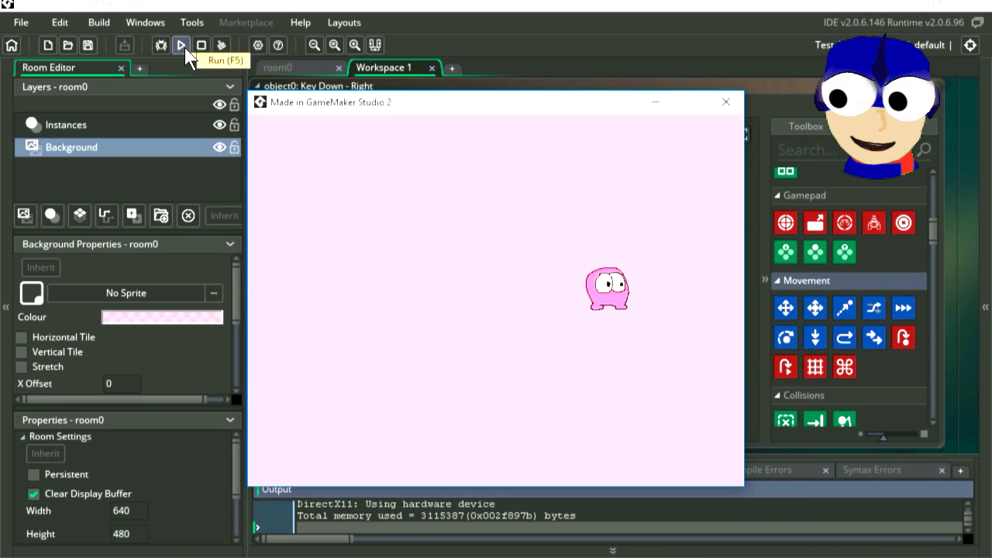
left_click(726, 102)
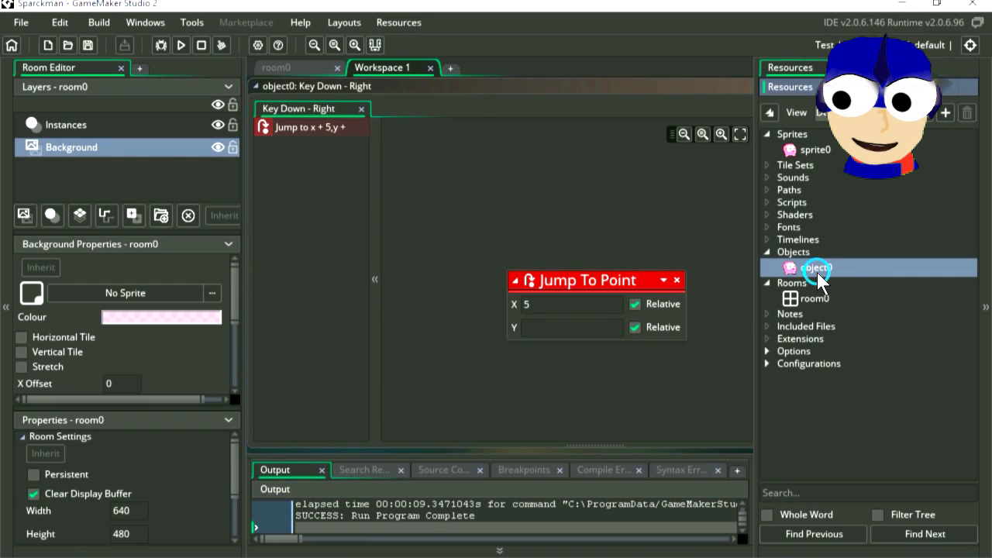
Copy object0's Key Down - Right event as a Key Down - Left event and set its Jump To Point X to -5.
double_click(817, 272)
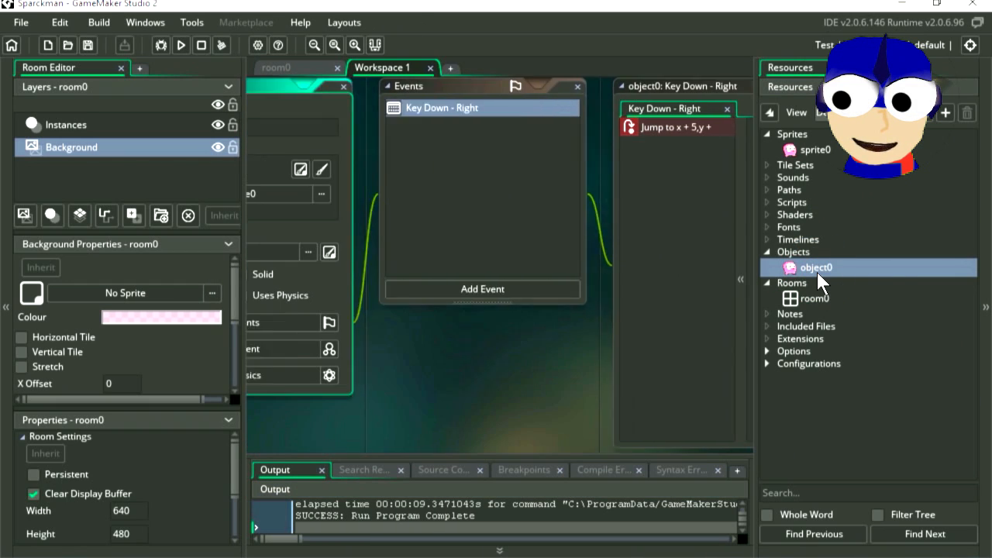
right_click(527, 112)
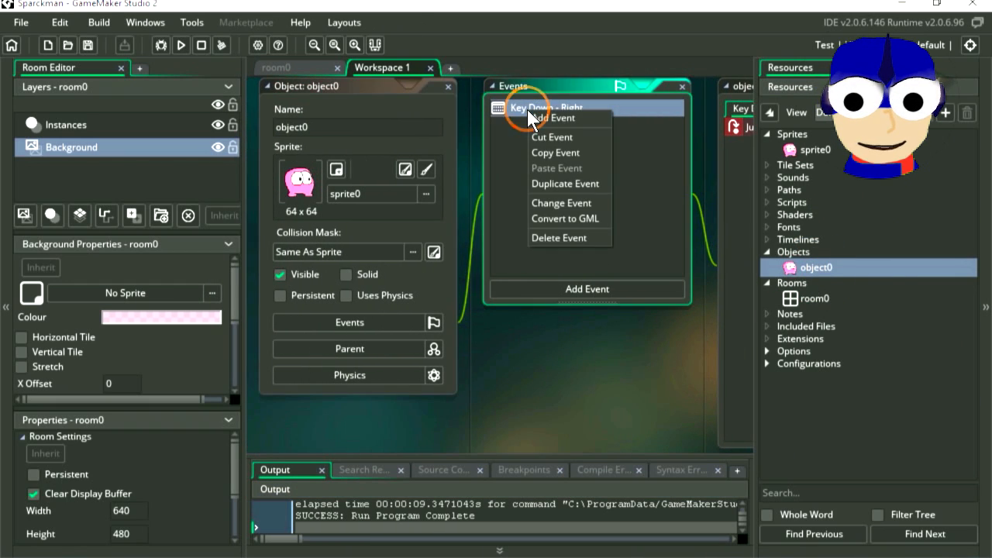
left_click(565, 151)
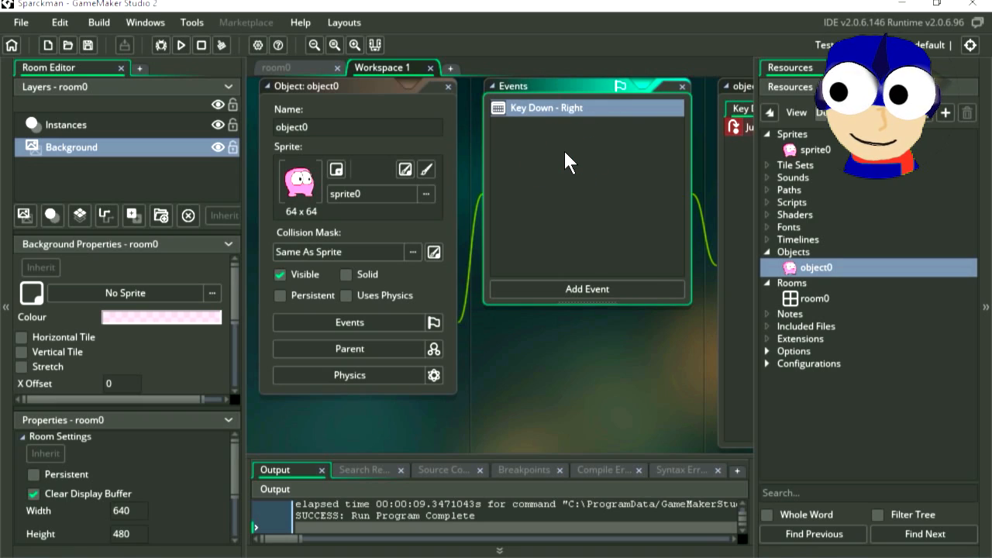
right_click(565, 150)
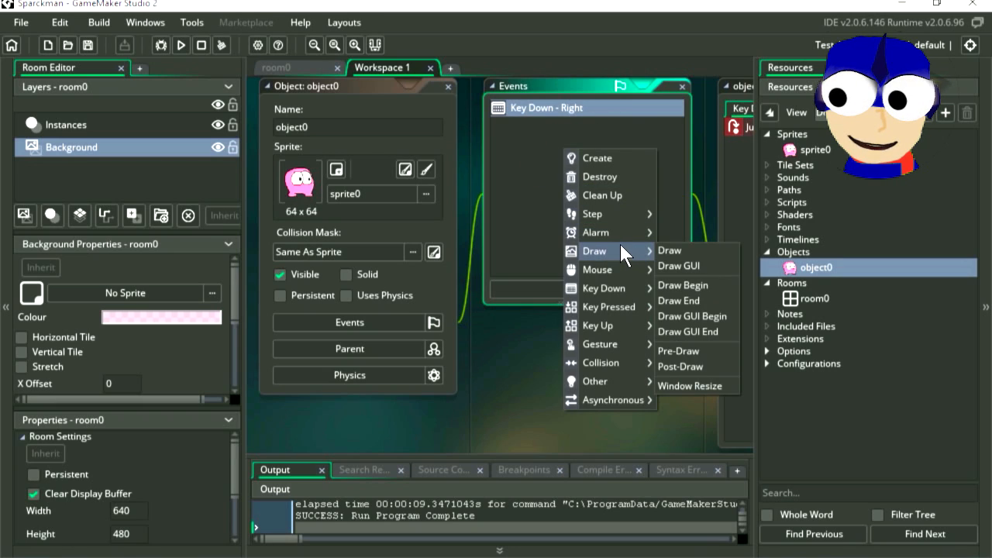
mouse_move(620, 288)
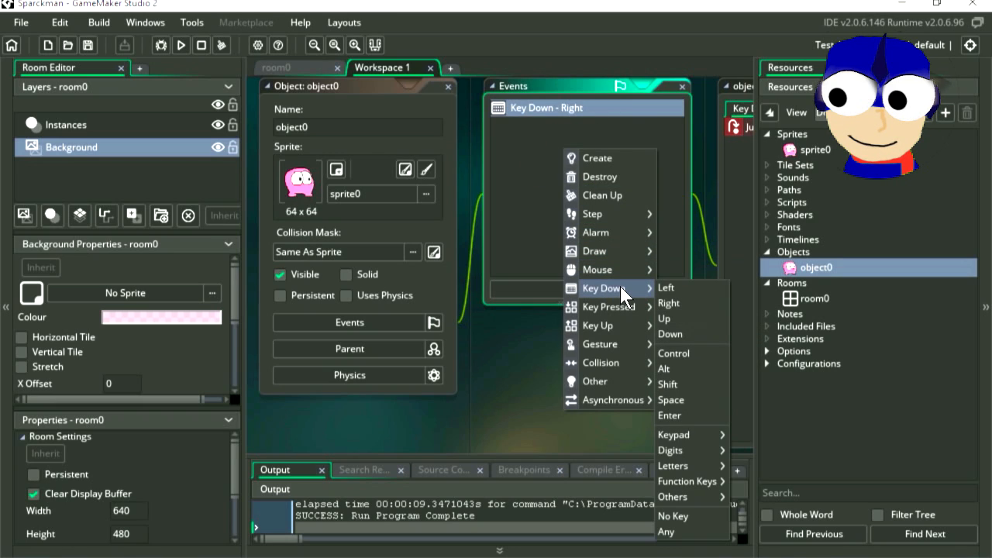
left_click(669, 287)
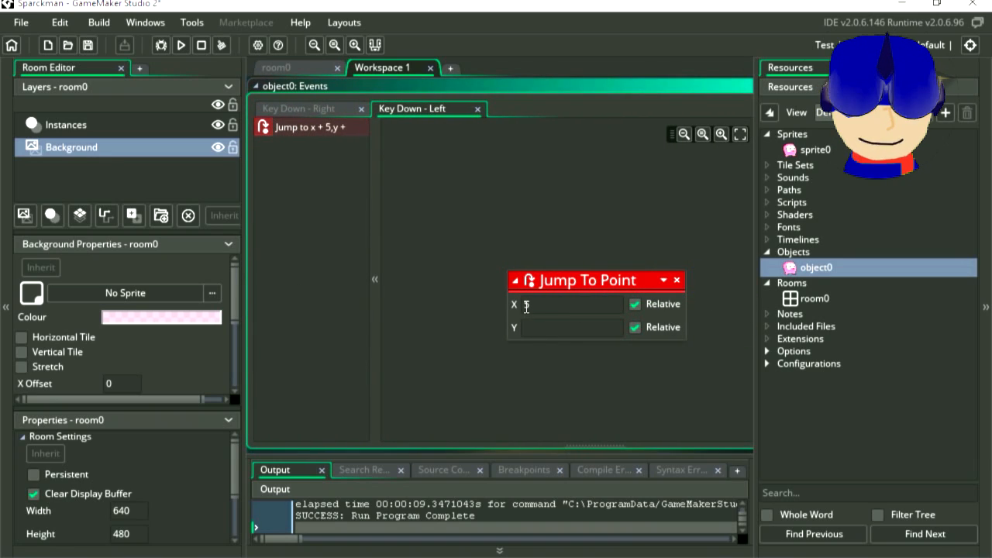
type("-")
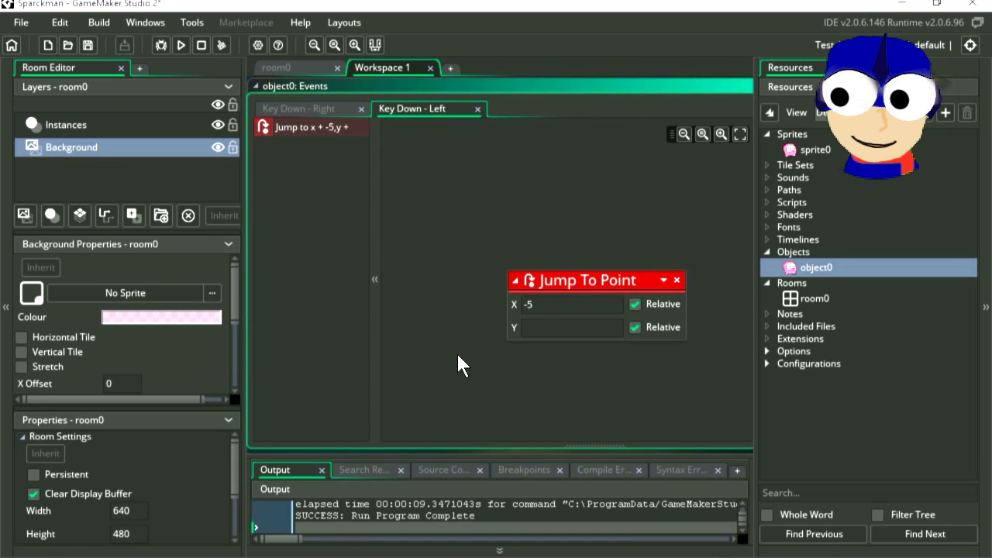
Run the game to test moving the character left and right, and close the game window.
left_click(179, 46)
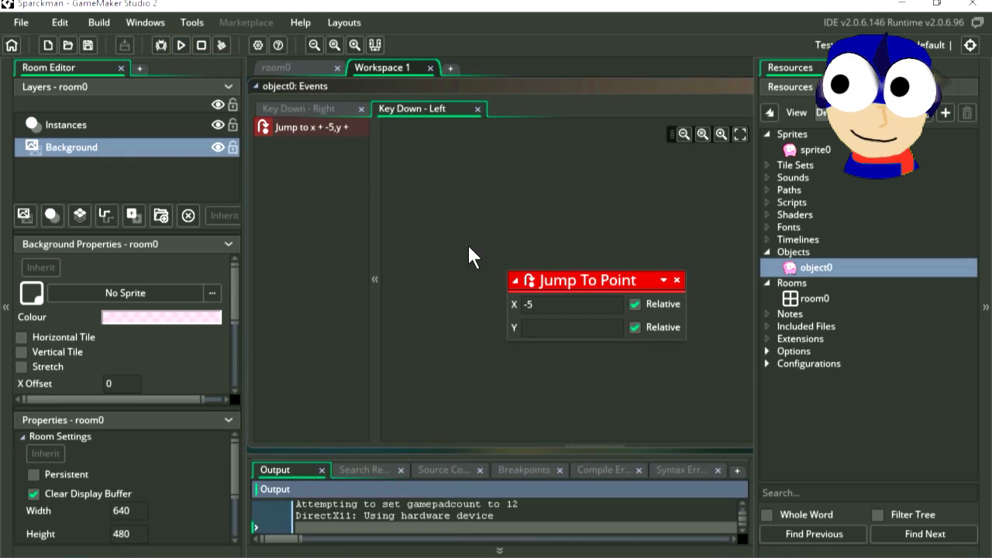
key("Left")
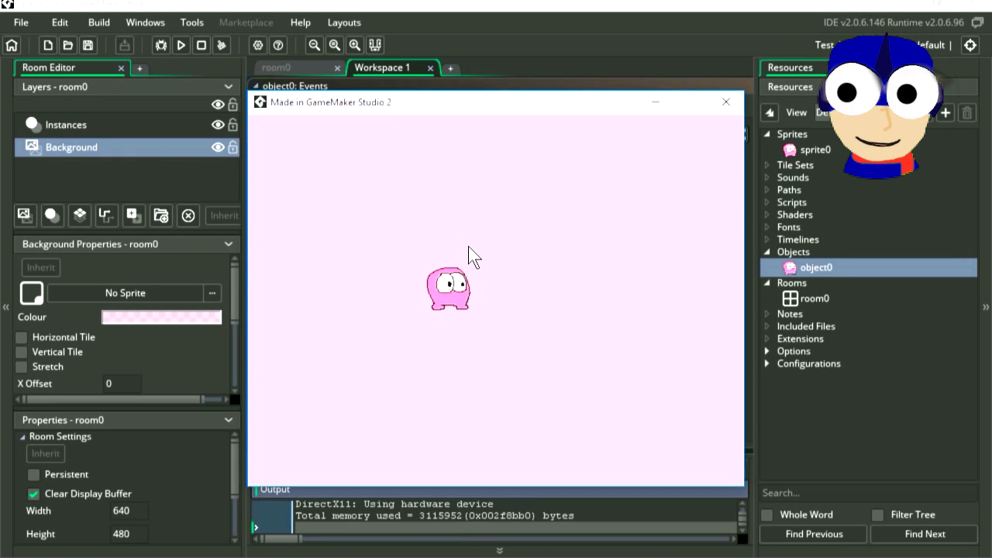
key("Right")
key("Left")
key("Right")
key("Left")
left_click(726, 102)
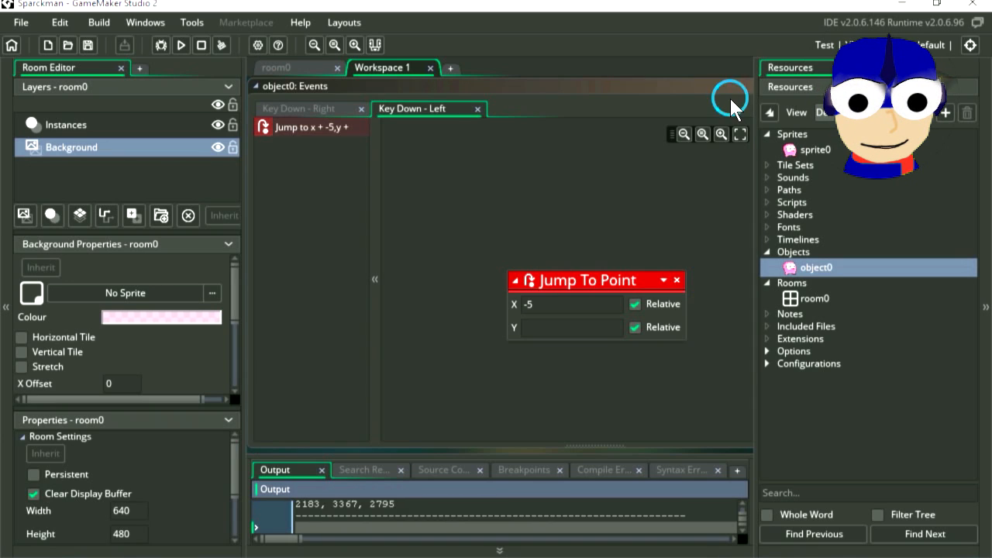
Copy object0's Key Down - Right event as a Key Down - Down event.
double_click(811, 269)
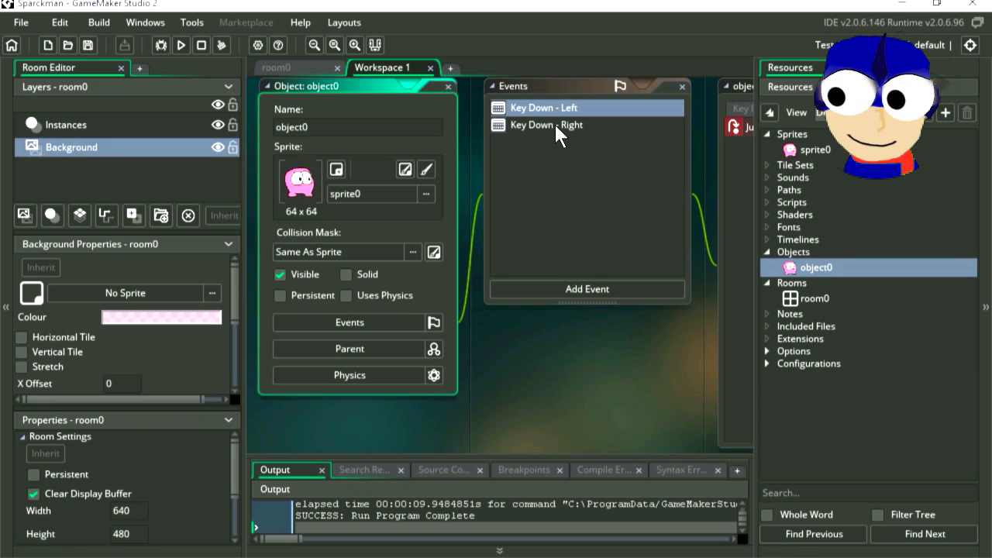
right_click(556, 124)
left_click(592, 183)
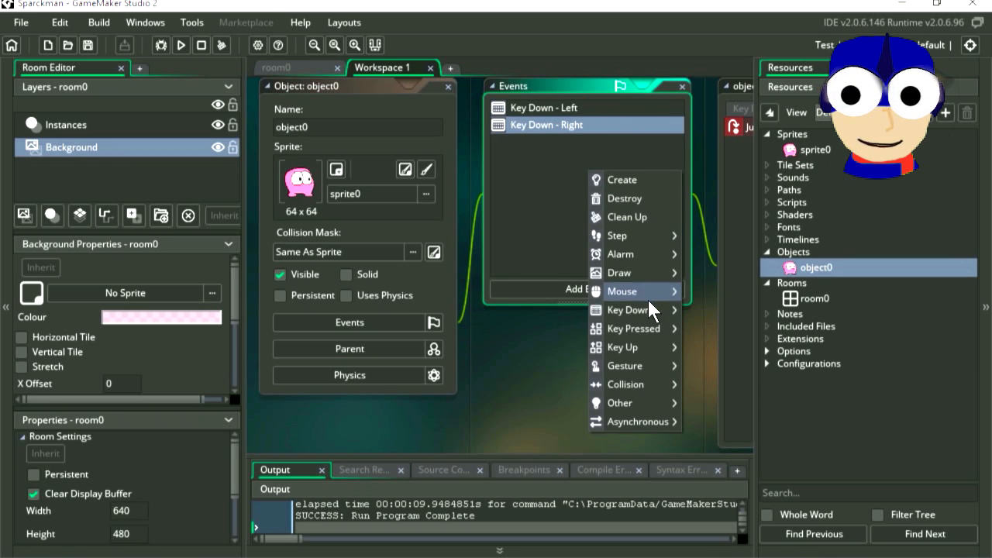
mouse_move(649, 308)
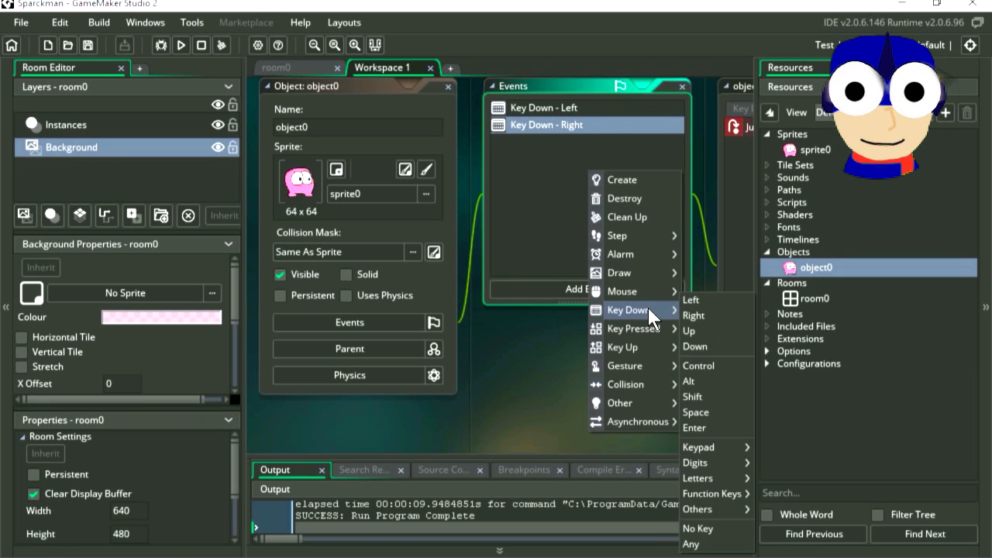
left_click(702, 346)
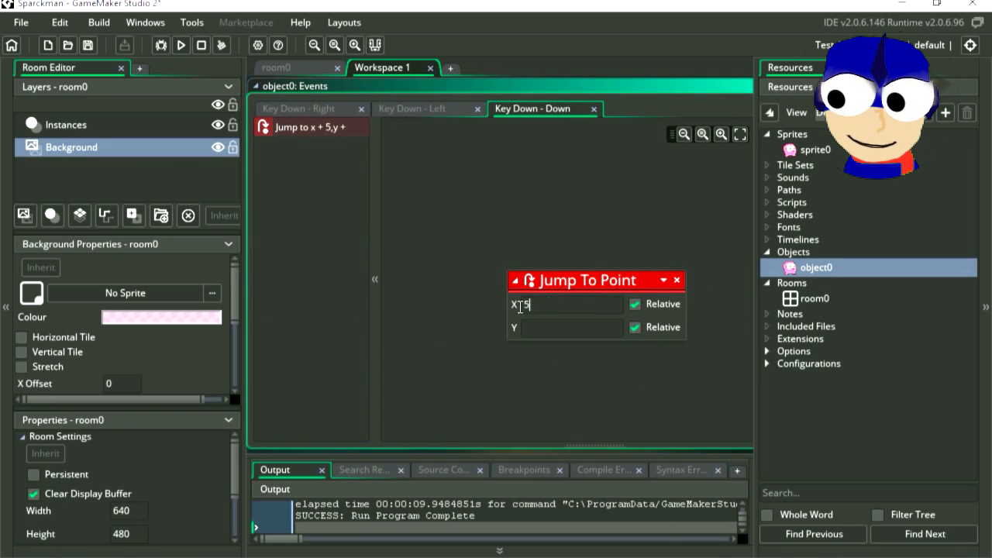
Set the Key Down - Down jump to X 0 and Y 5, and test the downward movement in a run of the game.
type("0")
left_click(530, 327)
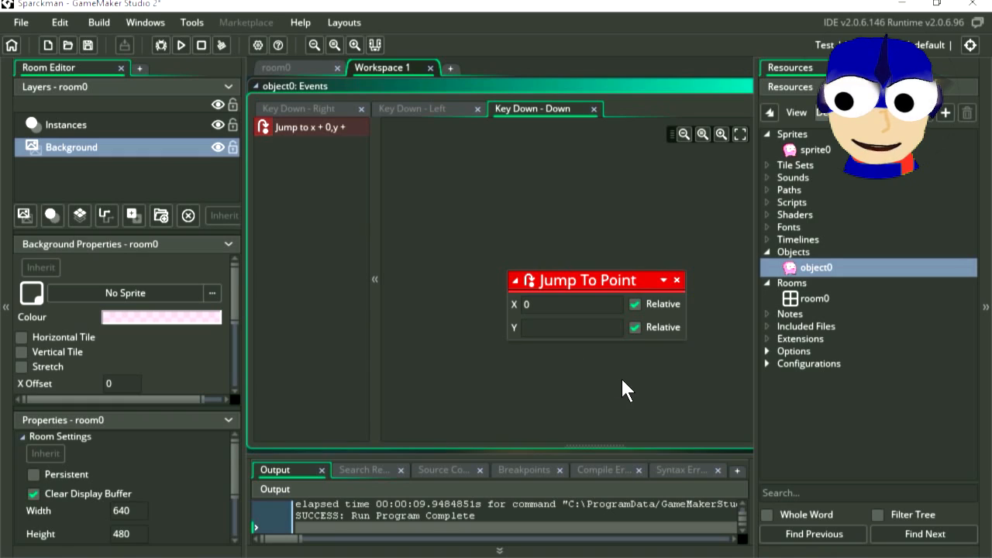
type("5")
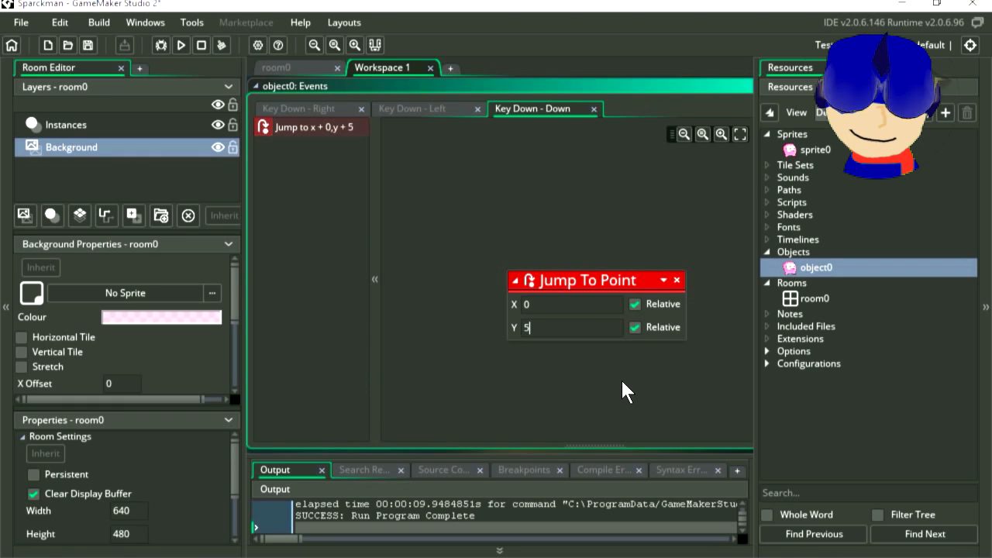
left_click(181, 44)
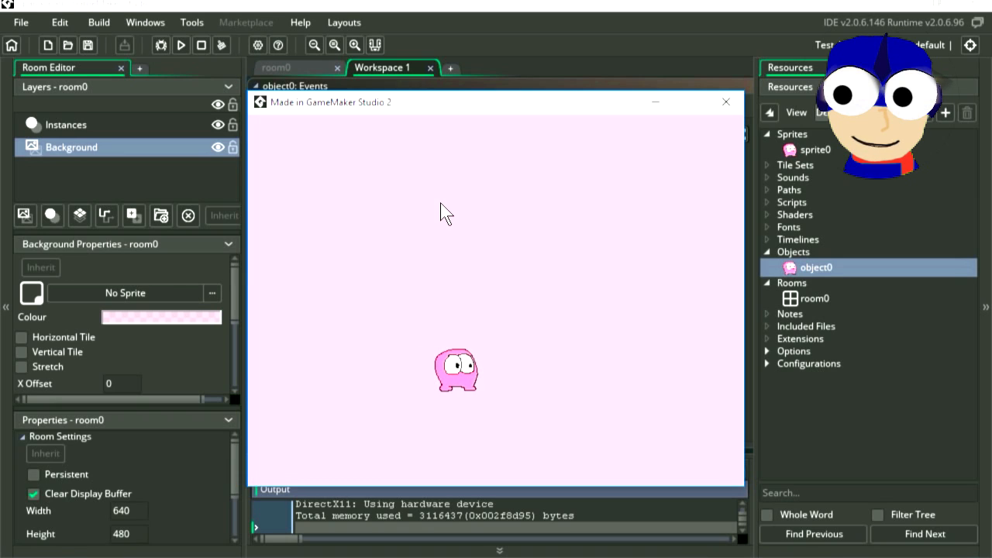
left_click(726, 101)
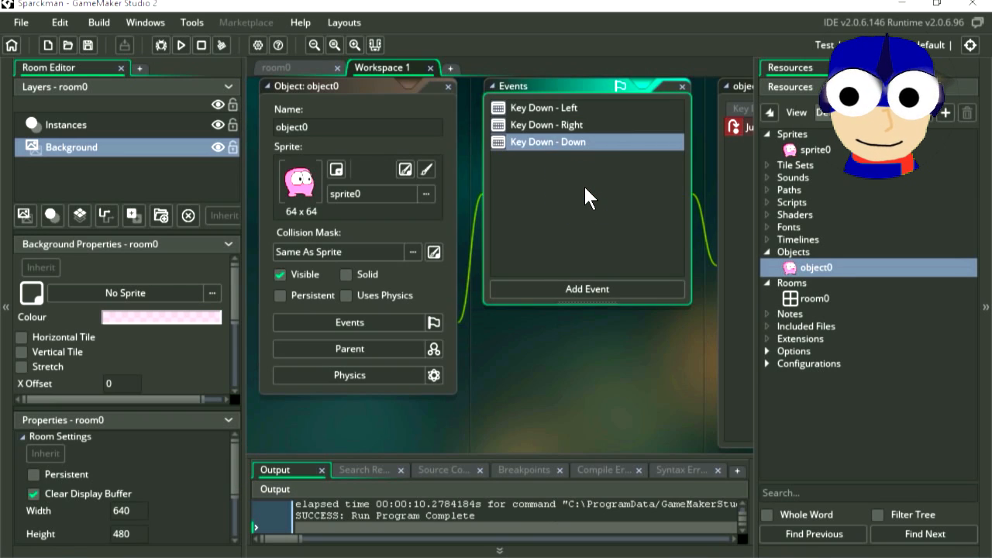
Copy object0's Key Down - Down event as a Key Down - Up event and set its Jump To Point Y to -5.
right_click(582, 192)
left_click(619, 240)
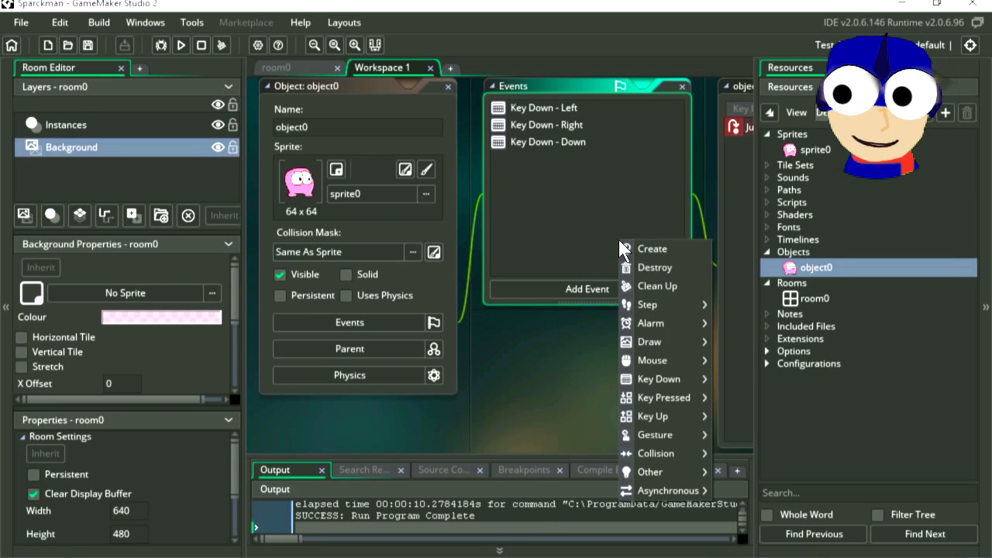
mouse_move(676, 380)
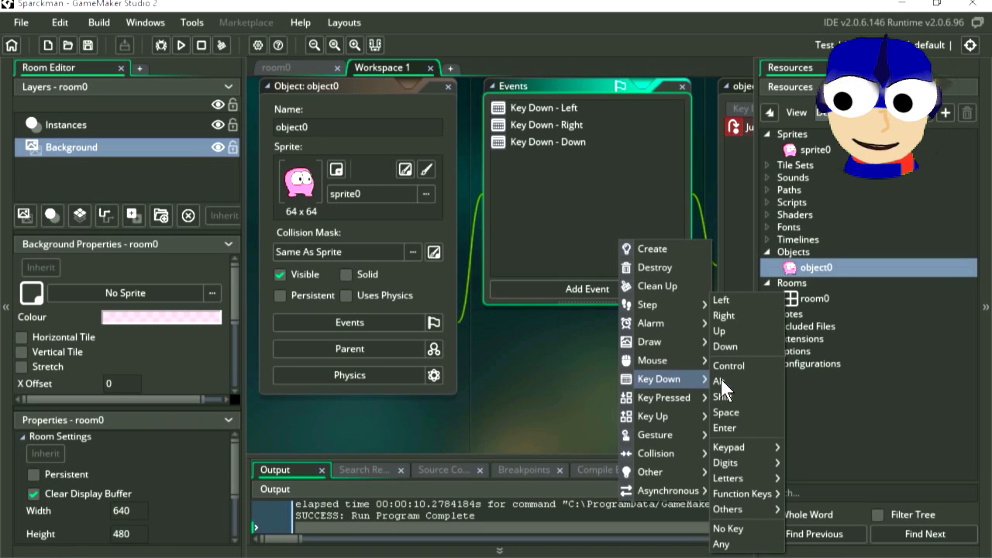
left_click(729, 332)
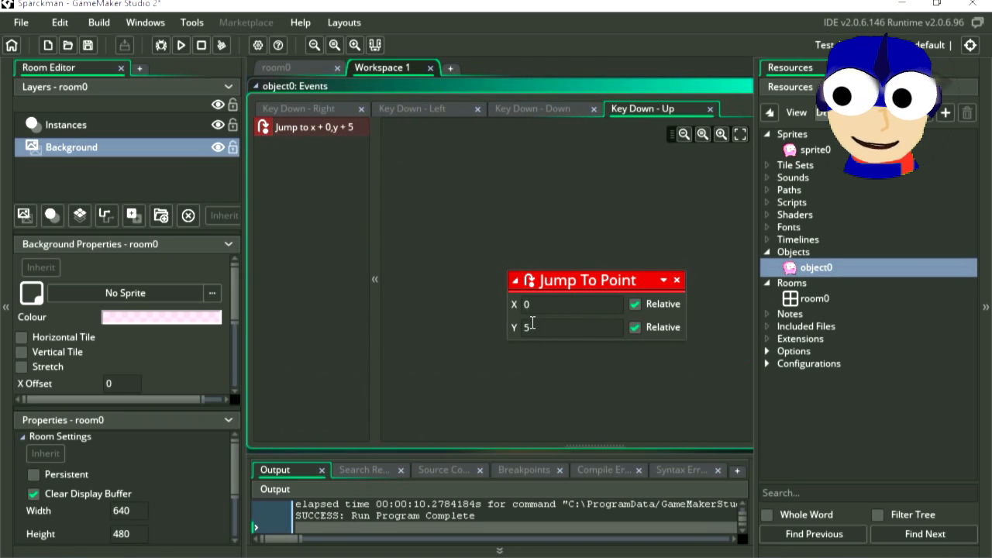
type("-")
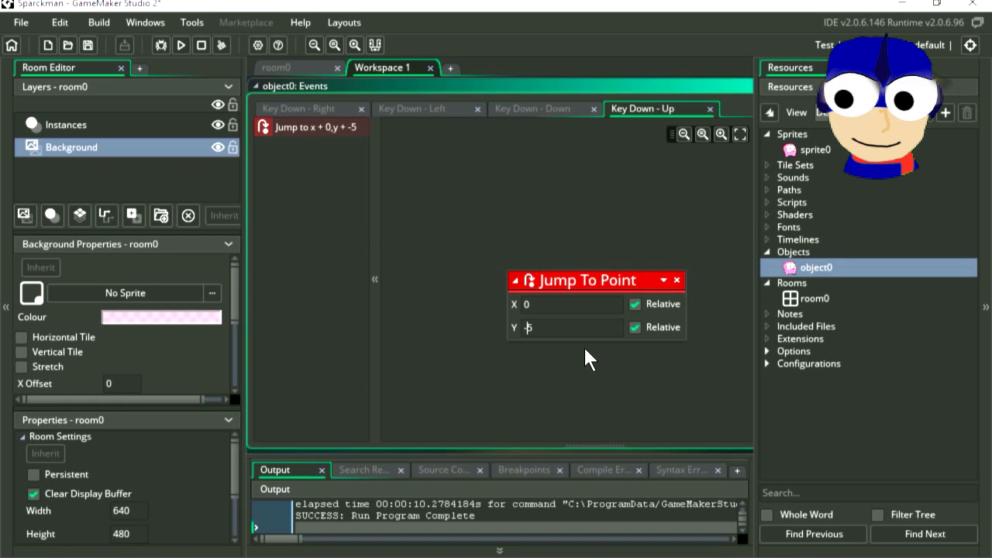
Run the game to test the character's upward movement.
left_click(181, 45)
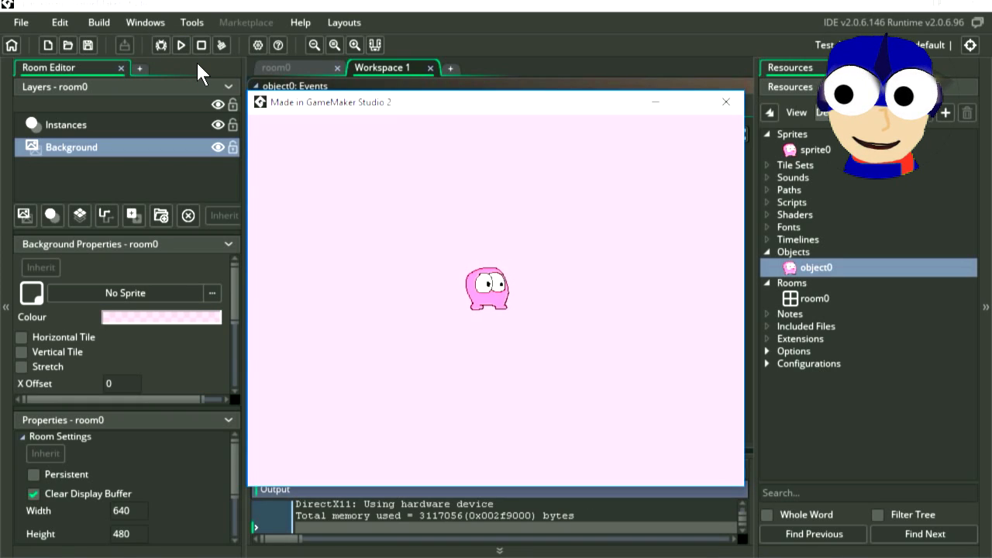